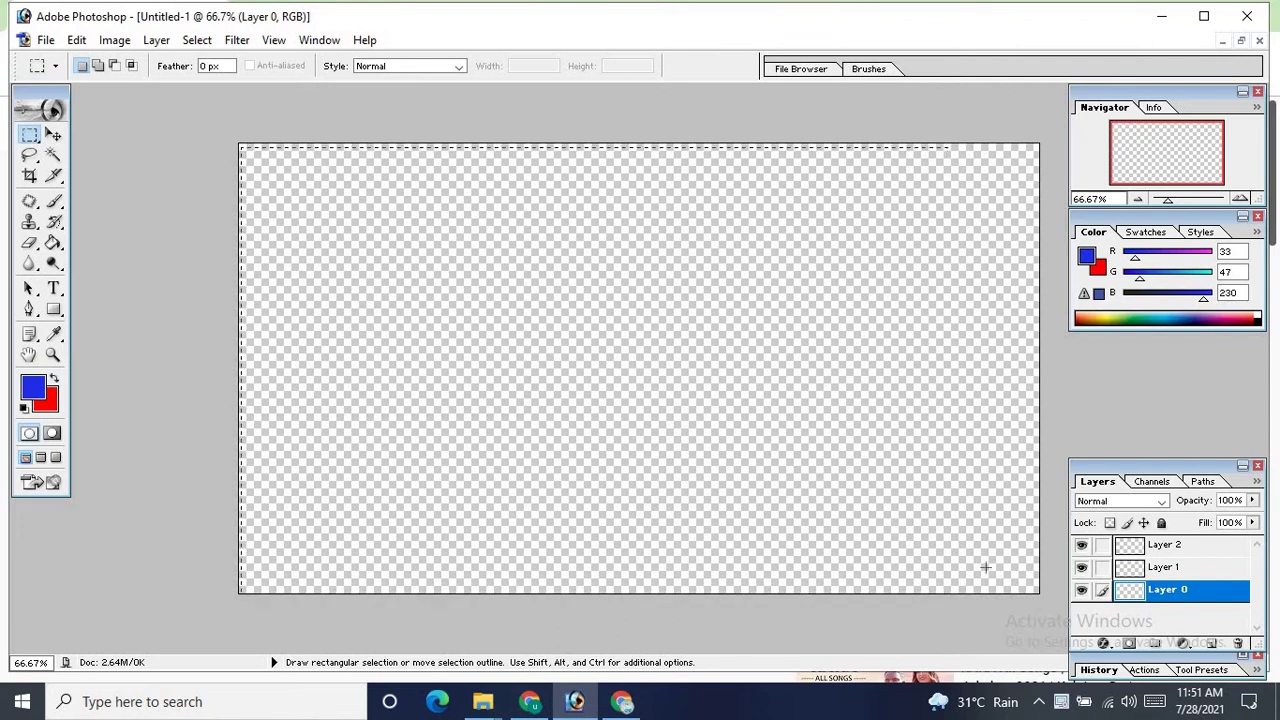
Step: Select the whole canvas in place of the current selection and fill Layer 0 with the blue foreground colour
key(ctrl+d)
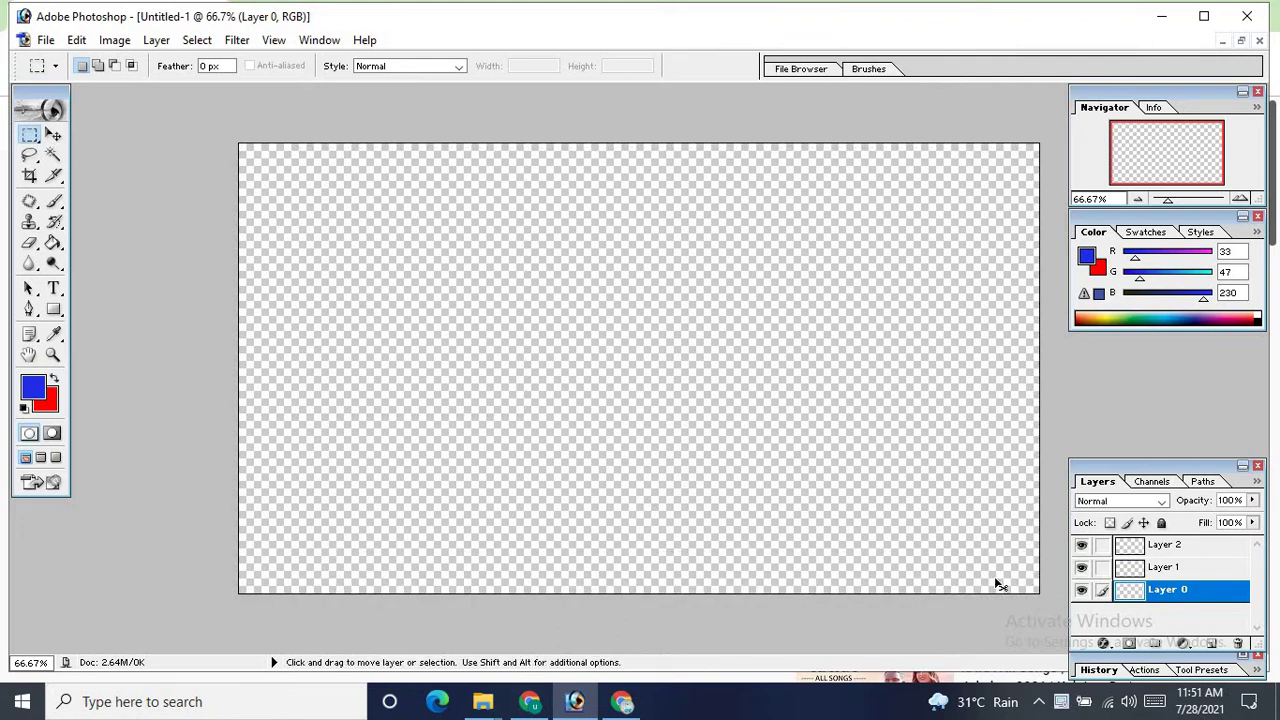
key(ctrl+a)
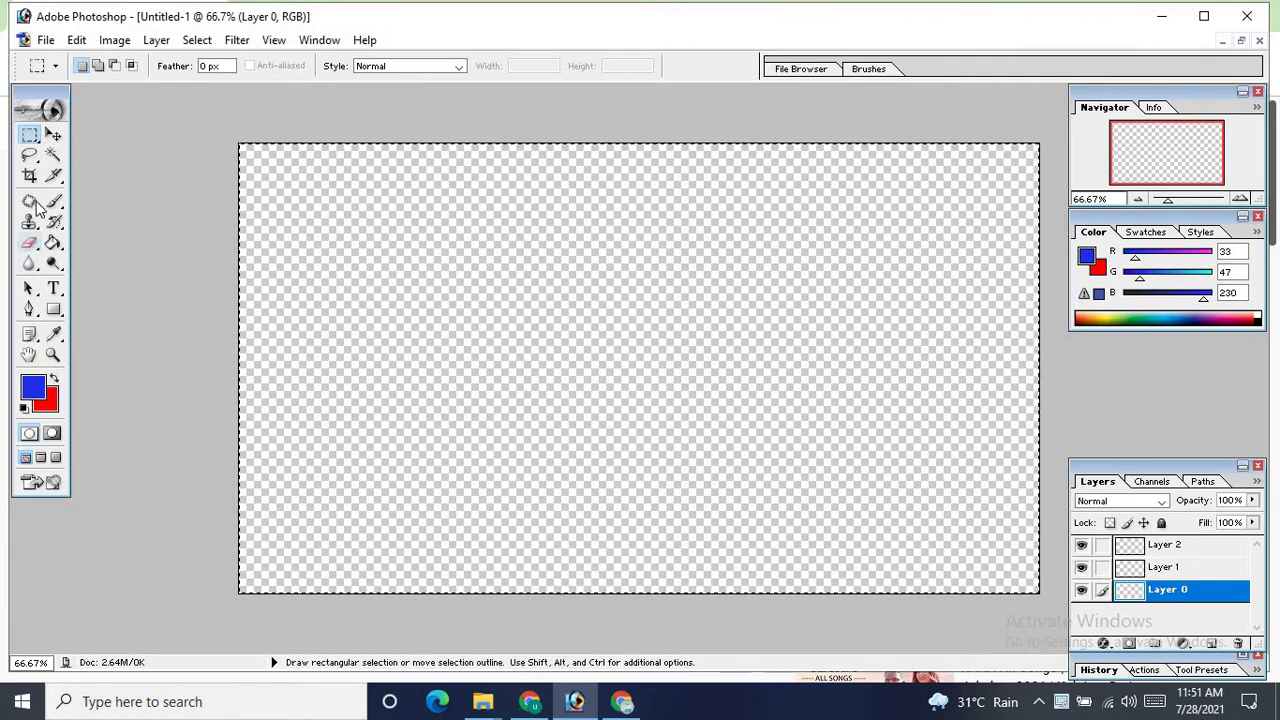
click(53, 243)
click(520, 281)
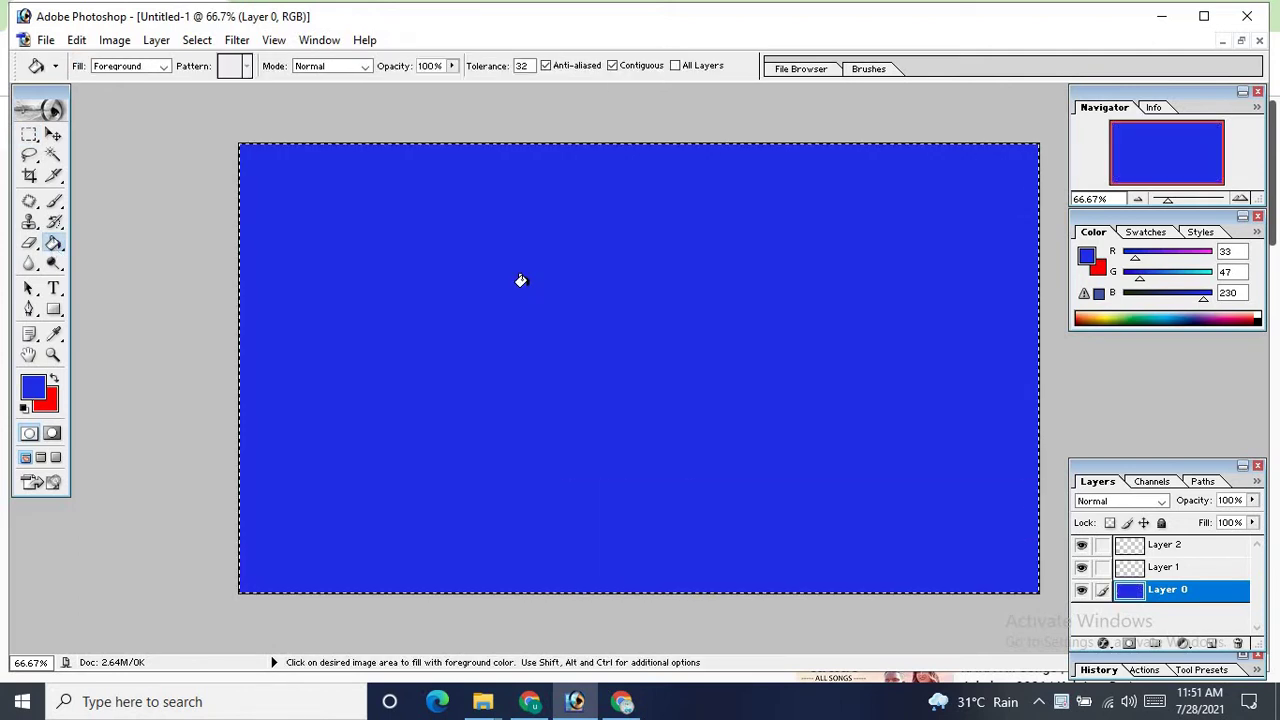
Step: Make Layer 1 active and draw a large rectangular selection inset from all the canvas edges
click(1133, 574)
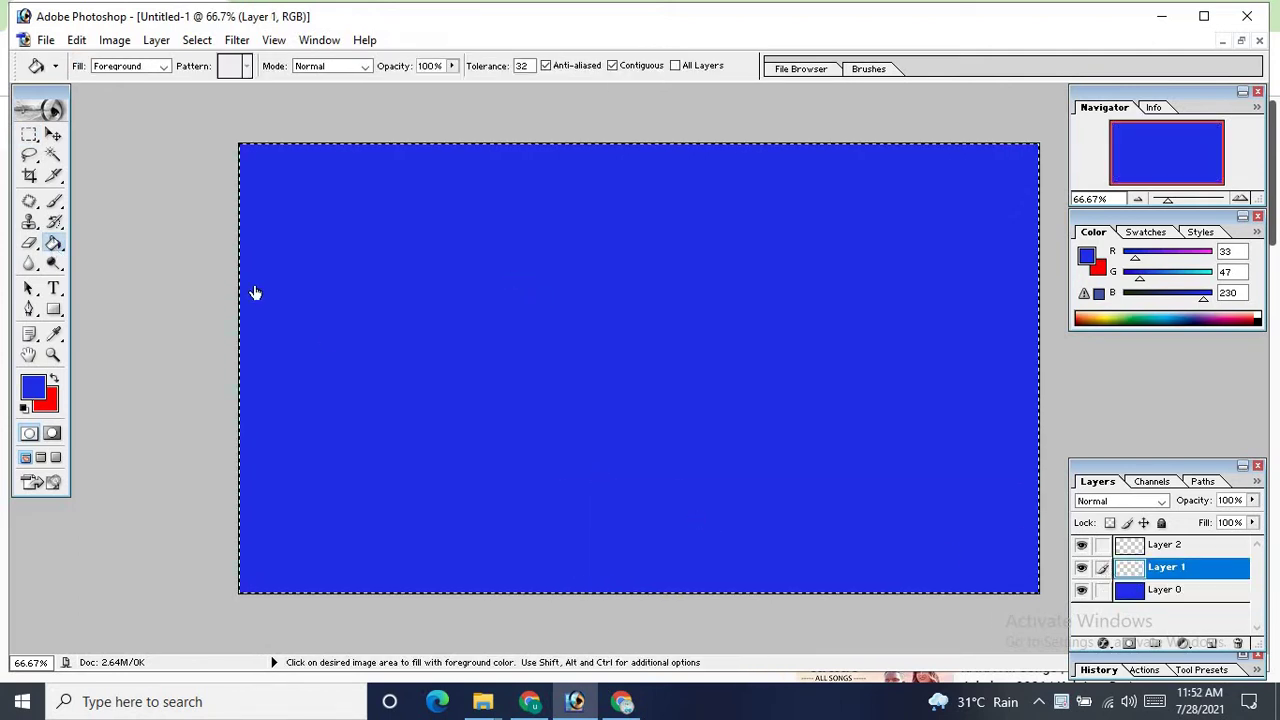
key(h)
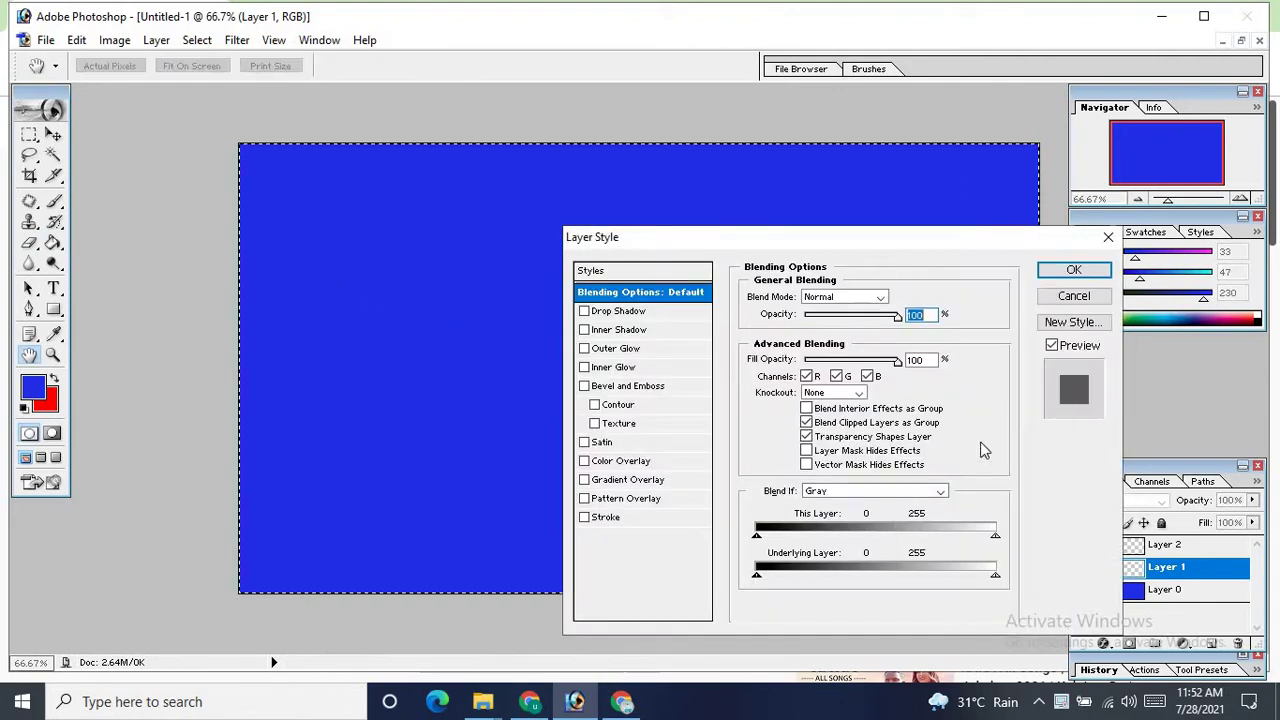
click(1066, 295)
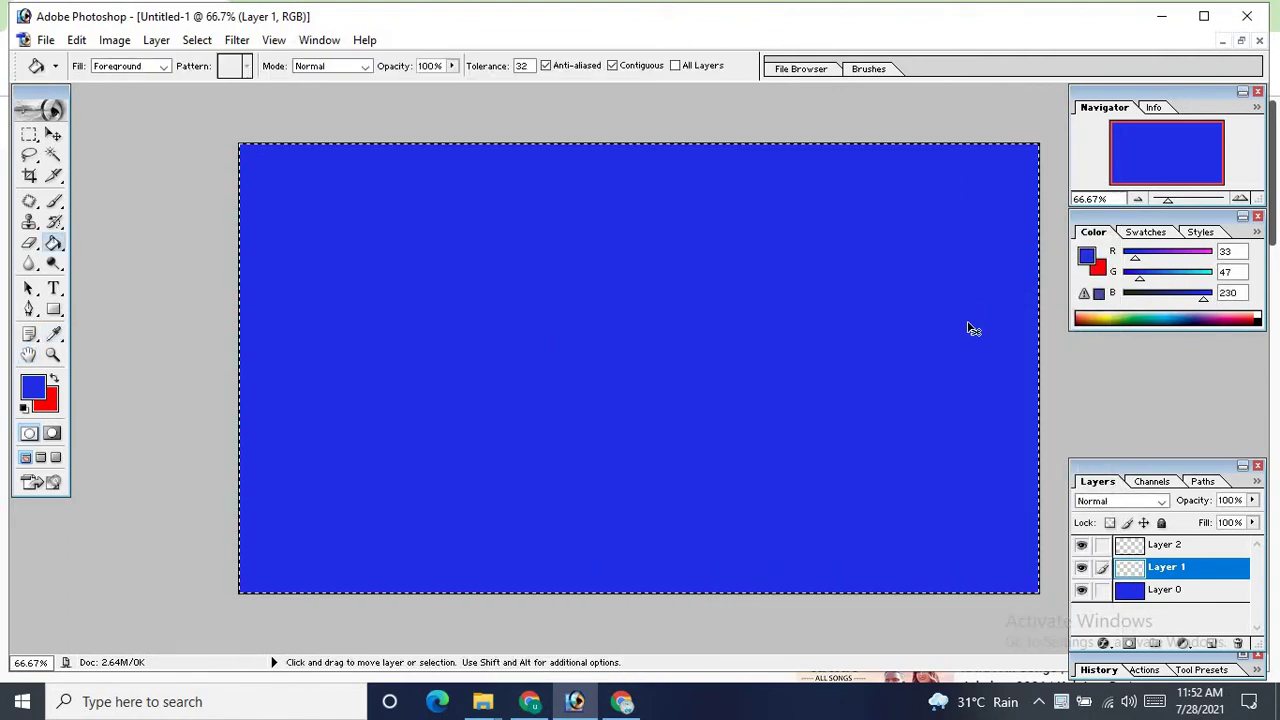
click(29, 134)
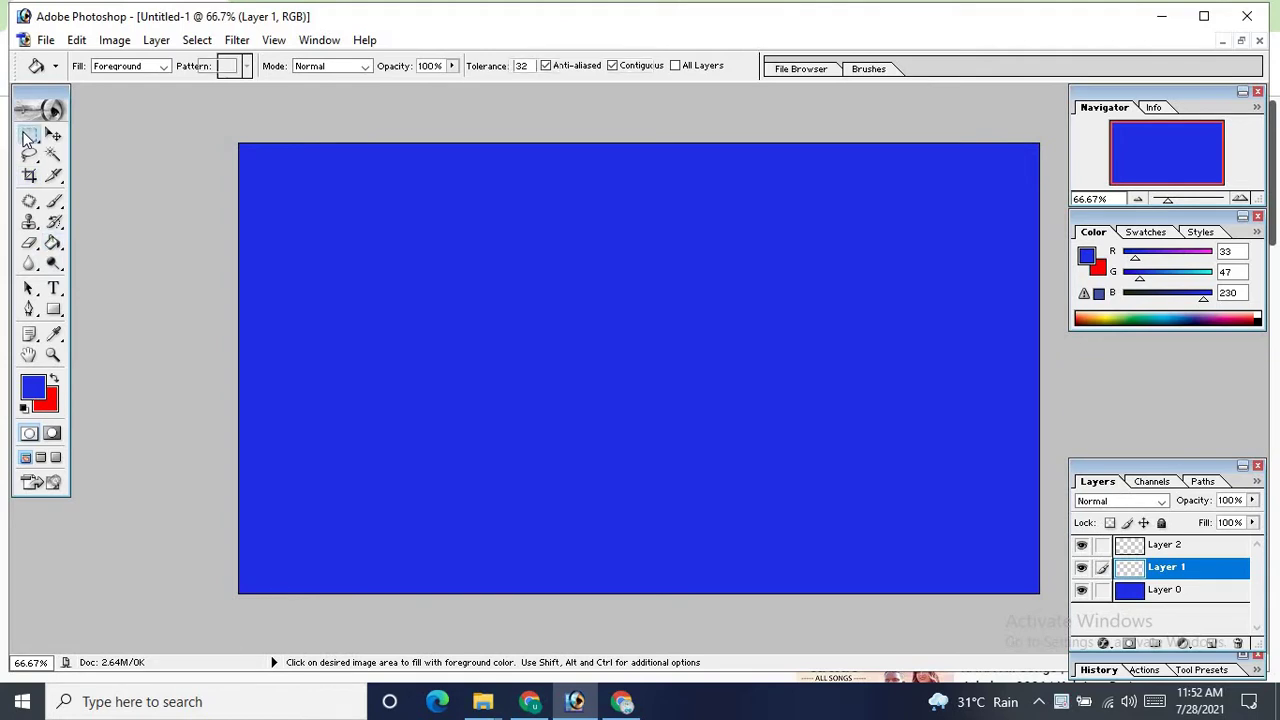
drag(757, 430, 922, 493)
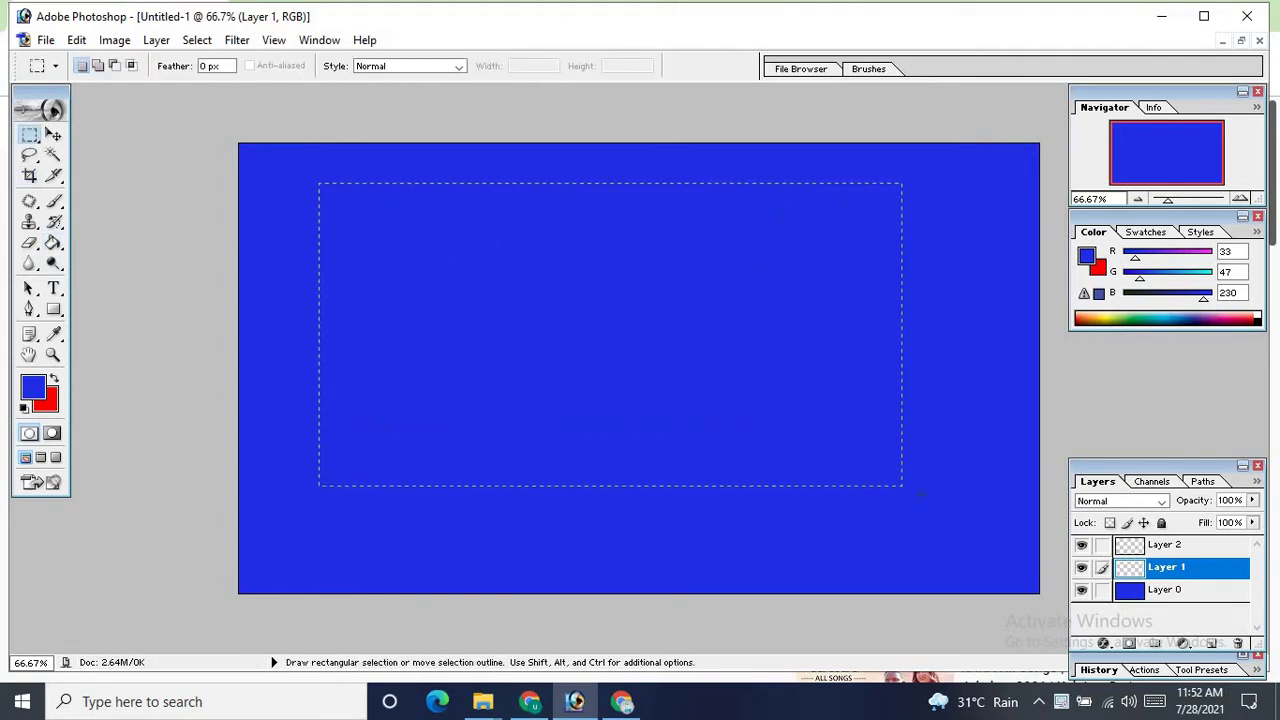
mouse_move(1005, 560)
mouse_down()
mouse_move(1014, 572)
mouse_move(983, 526)
mouse_move(966, 531)
mouse_move(992, 548)
mouse_up()
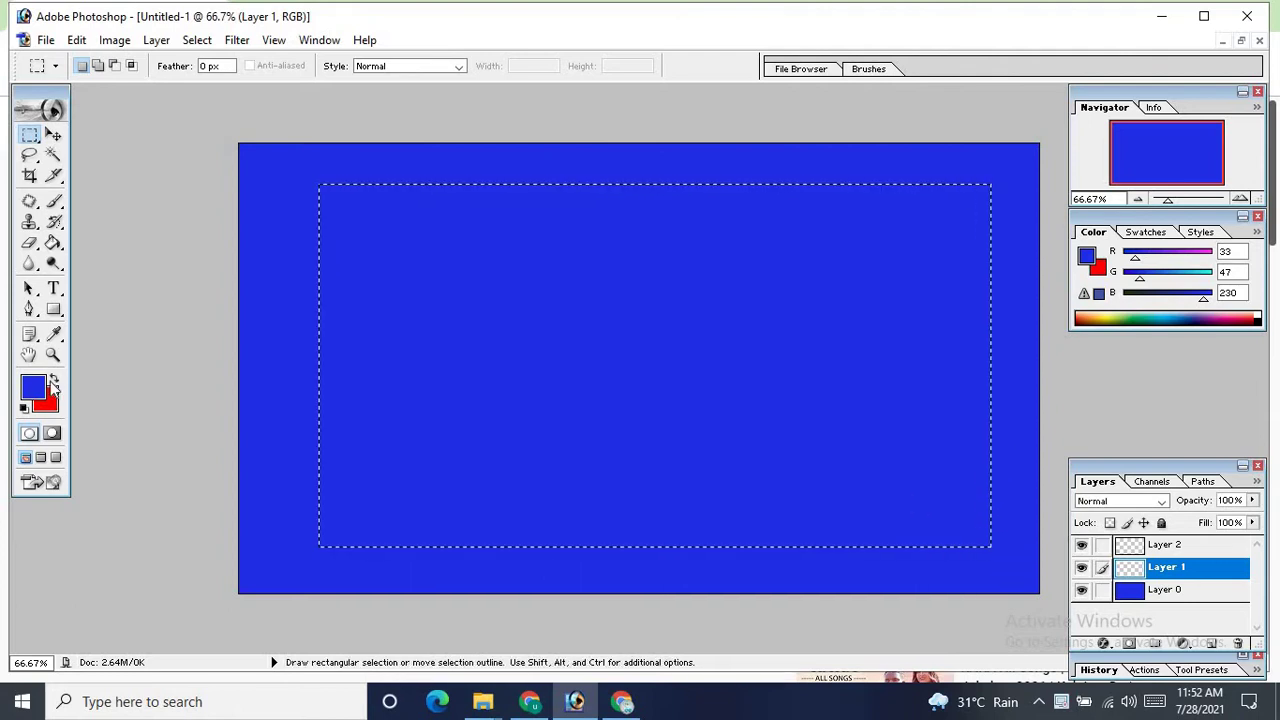
Step: Swap the foreground and background colours and fill the selection on Layer 1 with red
click(53, 381)
click(55, 243)
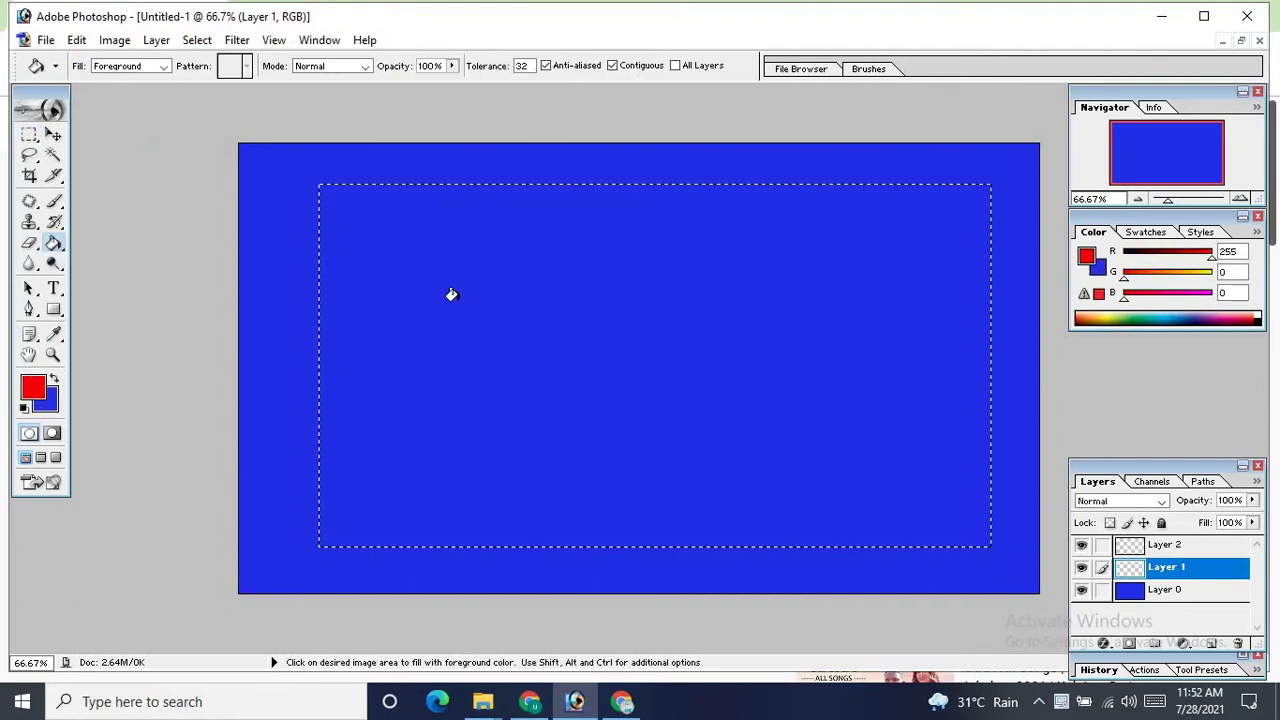
click(462, 294)
Step: Shift the red rectangle slightly left to even out the side borders, and clear the selection
click(57, 134)
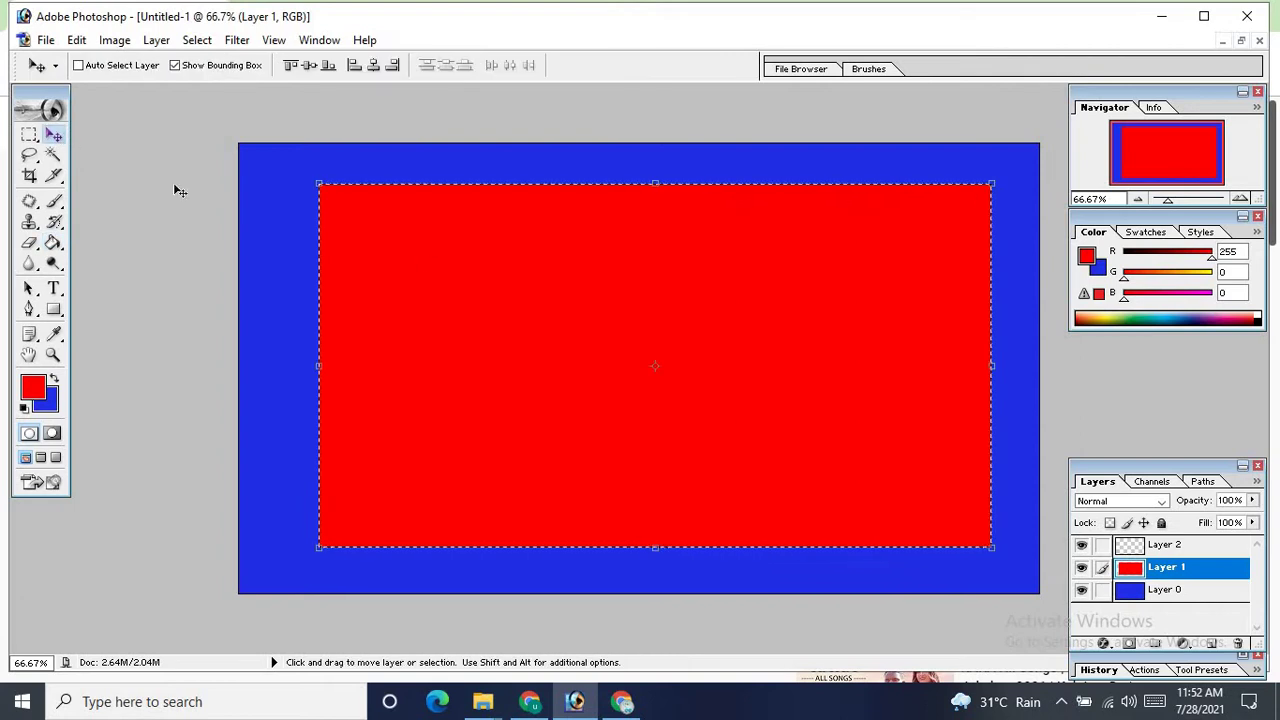
drag(660, 362, 616, 362)
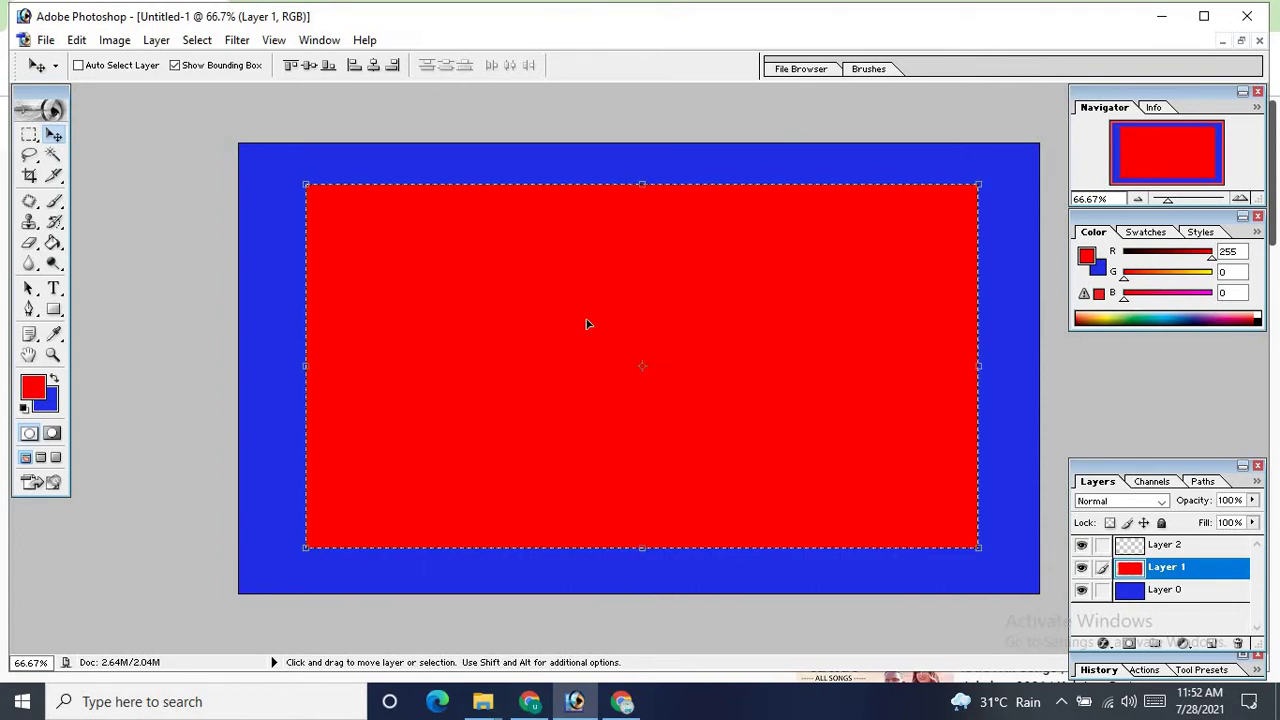
key(ctrl+d)
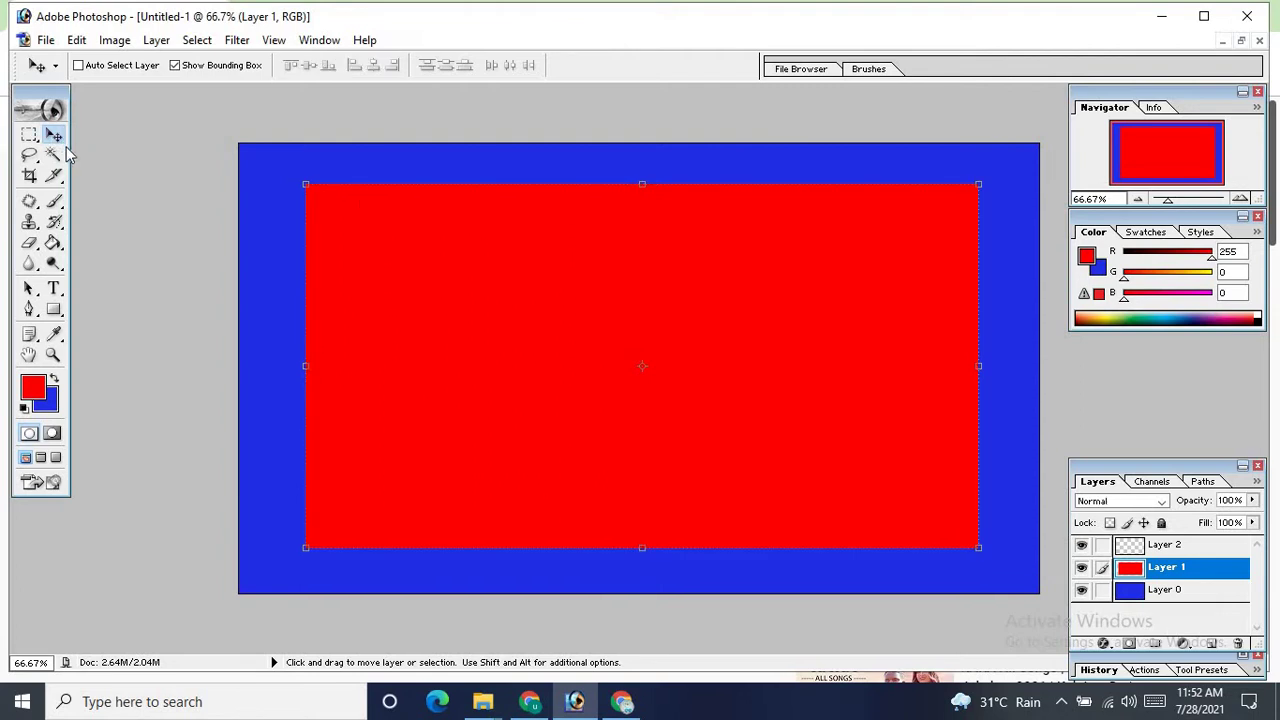
Step: Enlarge the red rectangle from its upper-left corner and shift it back toward the canvas centre
drag(303, 183, 269, 164)
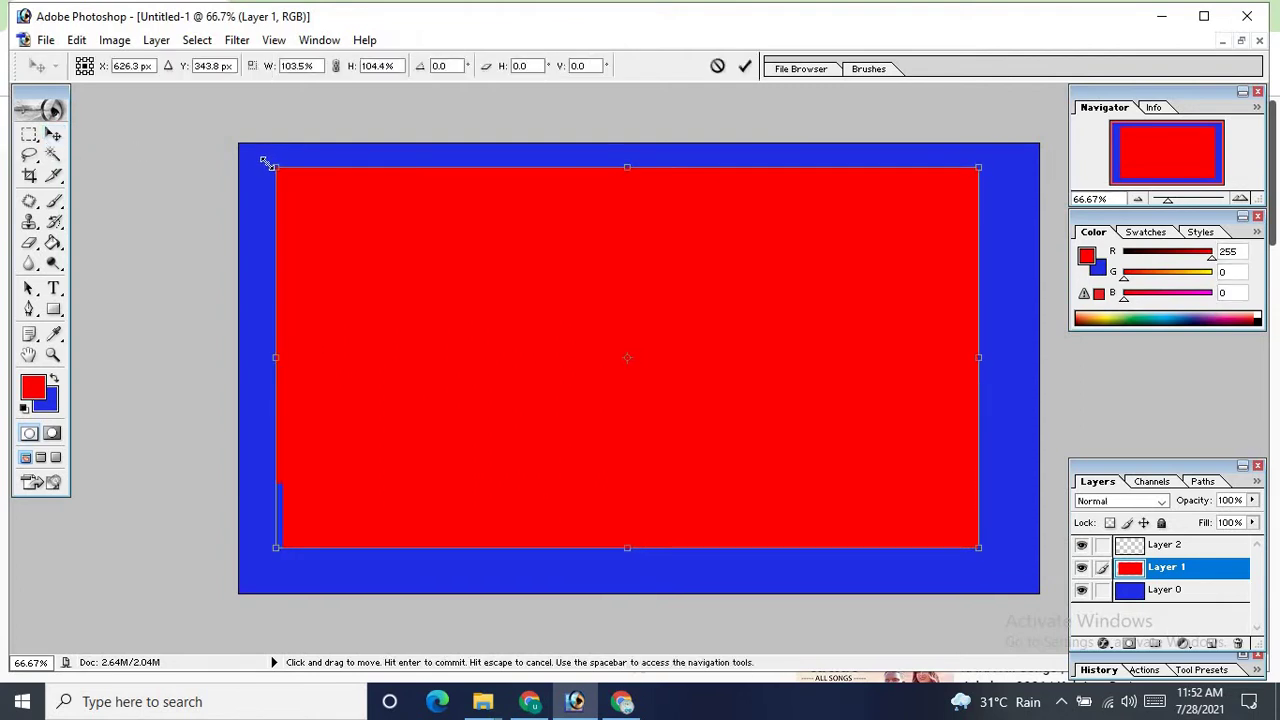
double_click(535, 318)
mouse_move(537, 323)
mouse_down()
mouse_move(560, 349)
mouse_move(558, 336)
mouse_up()
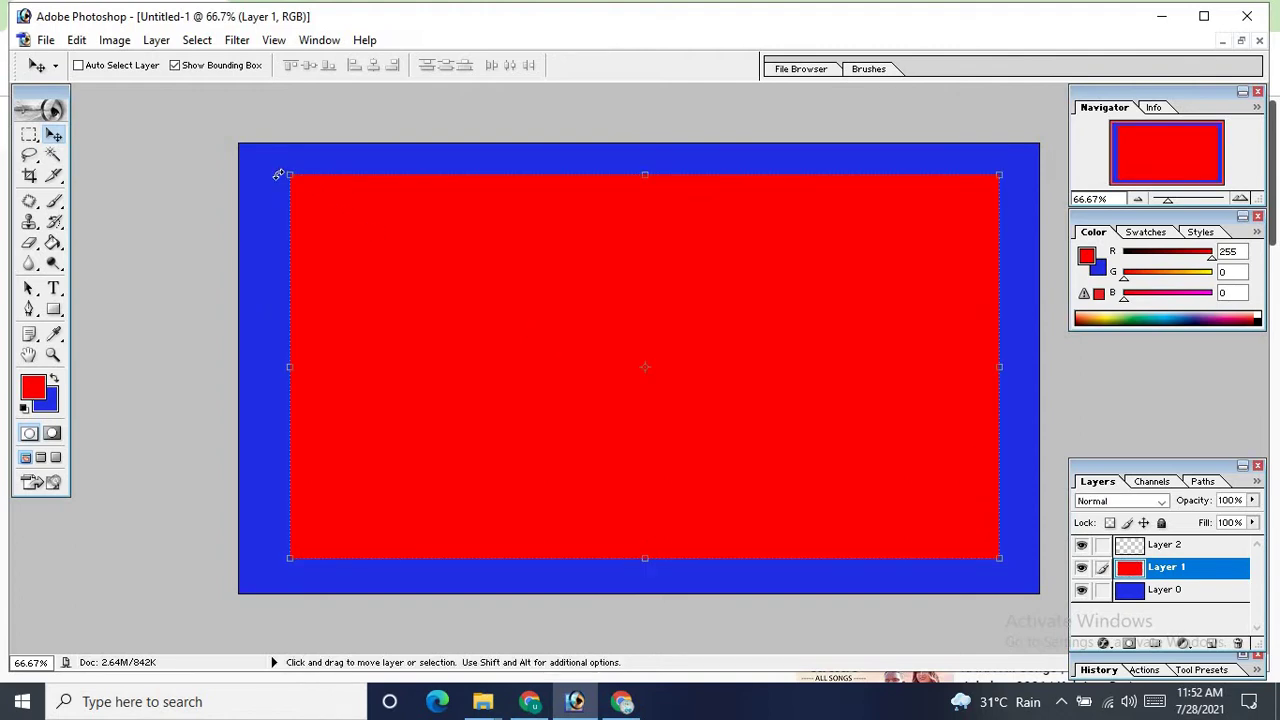
Step: Scale the red rectangle to about 104.2% width and 102.4% height and centre it within the blue background
mouse_move(283, 170)
mouse_down()
mouse_move(251, 163)
mouse_move(268, 168)
mouse_up()
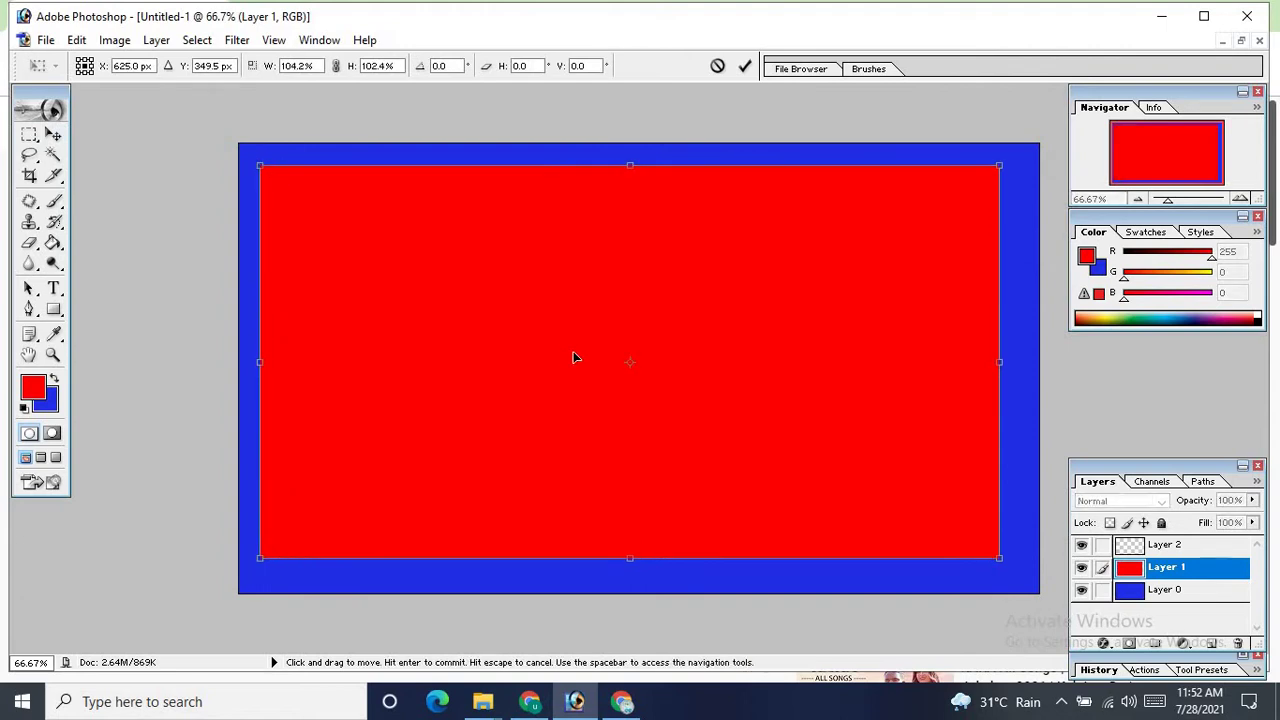
mouse_move(577, 357)
mouse_down()
mouse_move(591, 370)
mouse_move(580, 352)
mouse_up()
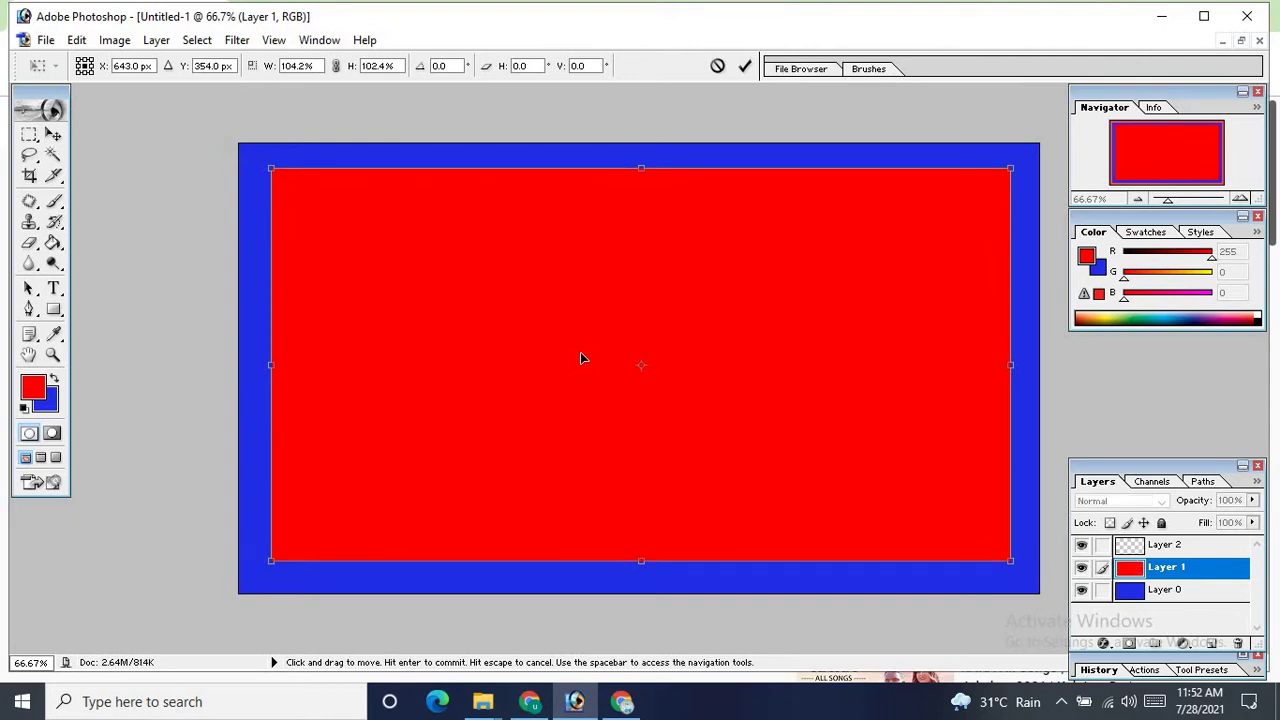
key(Return)
Step: Make Layer 2 active and draw a rectangular selection inset within the red rectangle
click(1128, 553)
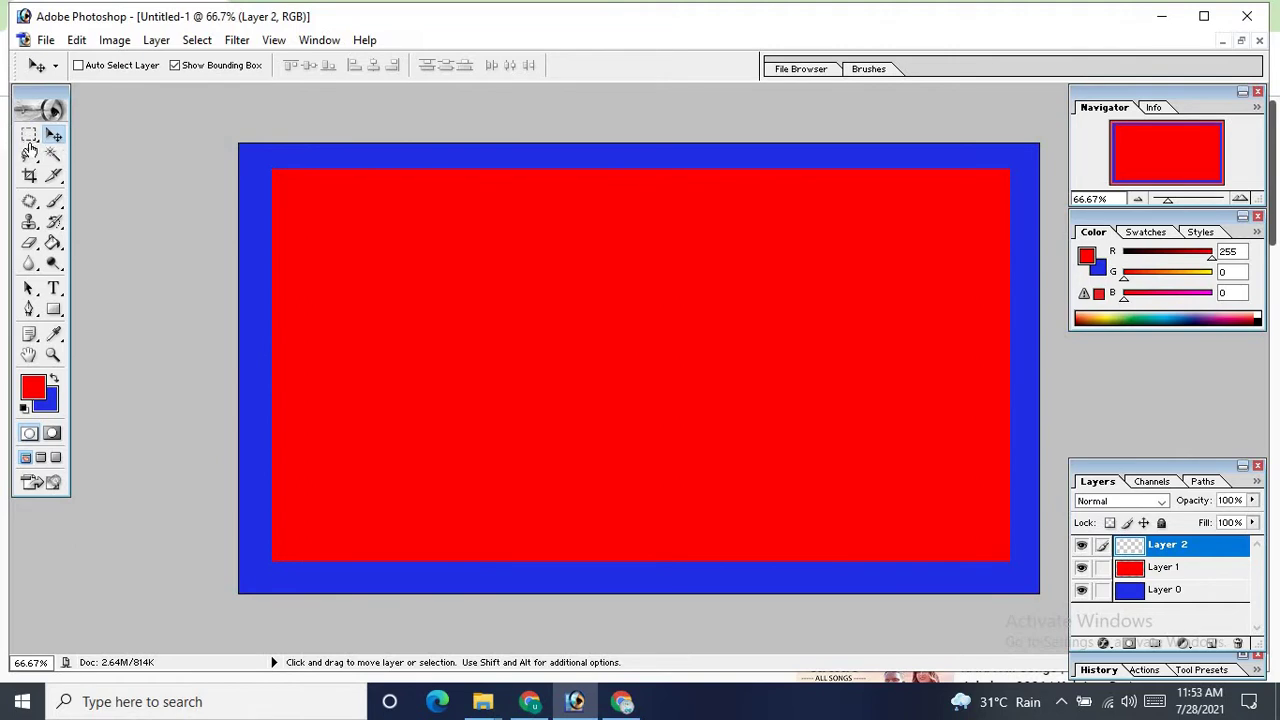
key(h)
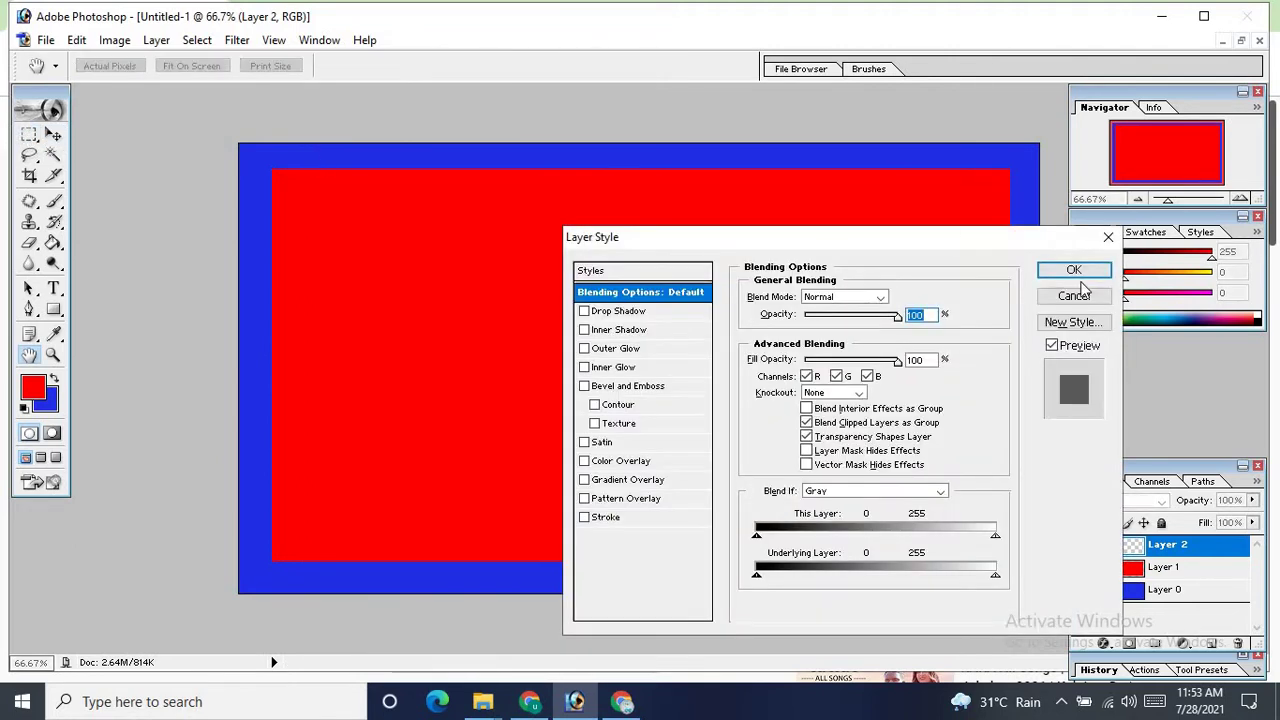
click(1072, 296)
click(29, 134)
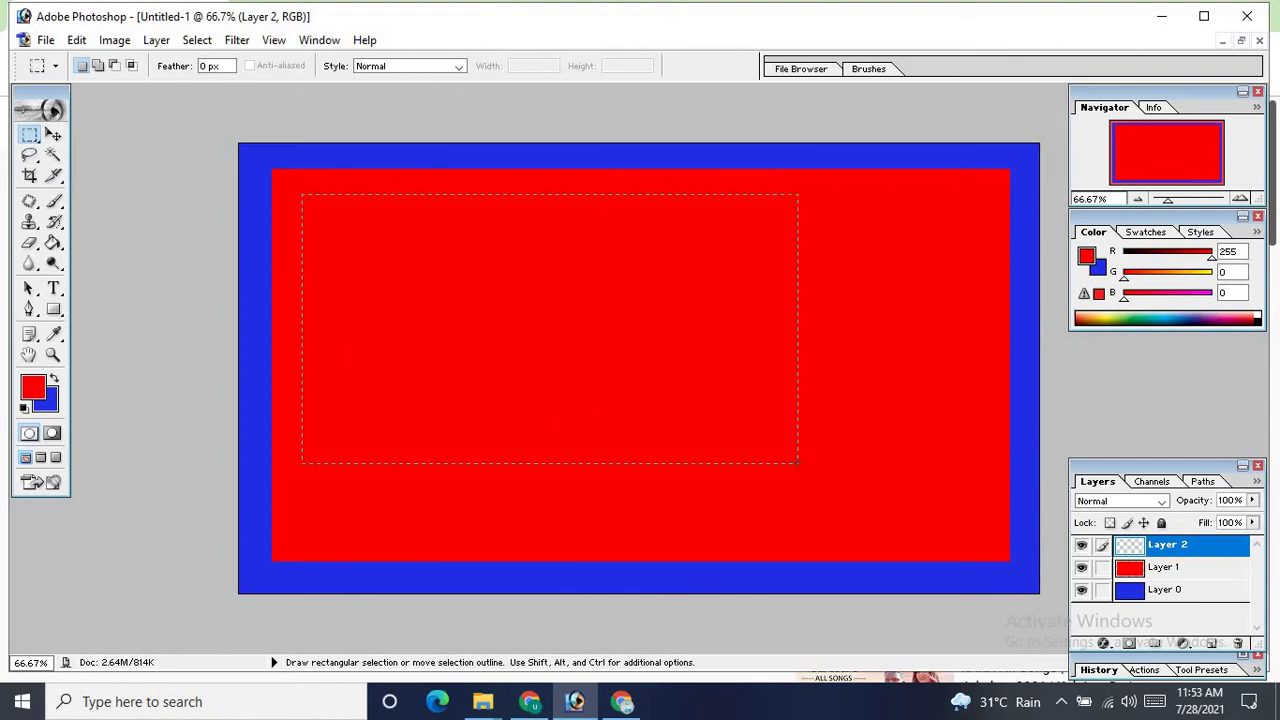
drag(797, 463, 914, 502)
drag(979, 526, 984, 528)
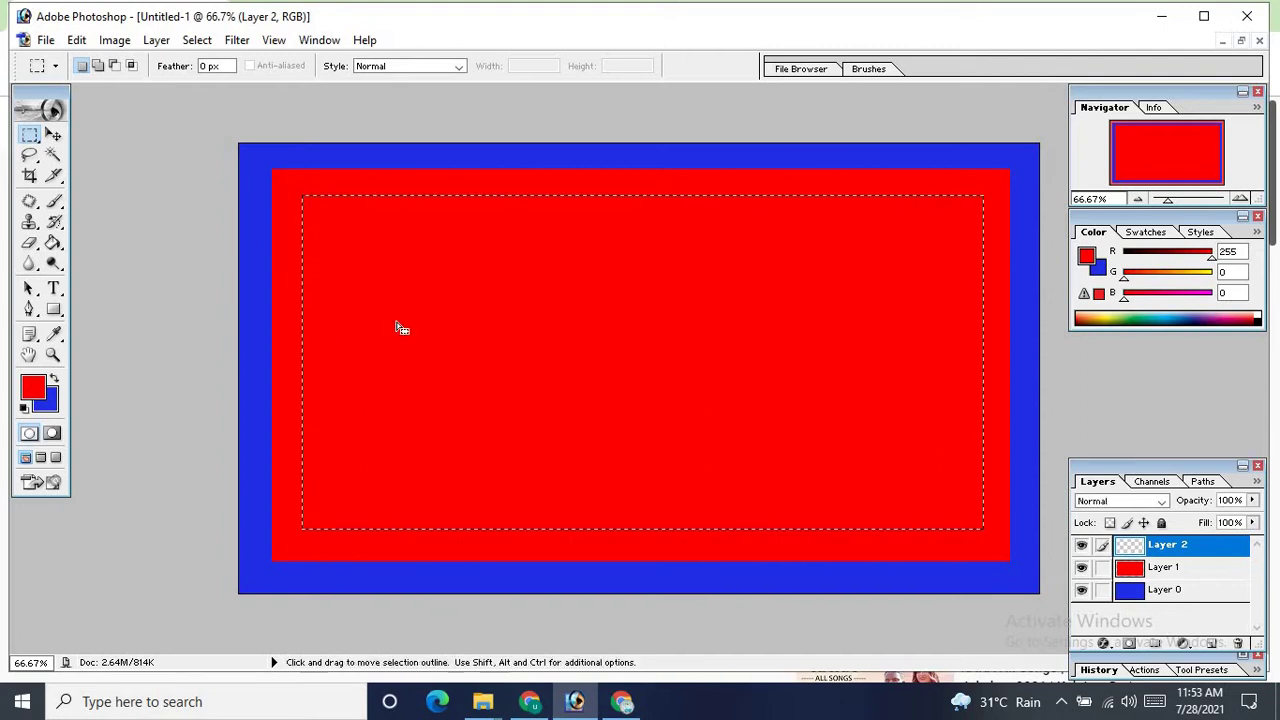
Step: Set the foreground colour to yellow-green D8FF00 and fill the selection on Layer 2 with it
click(33, 388)
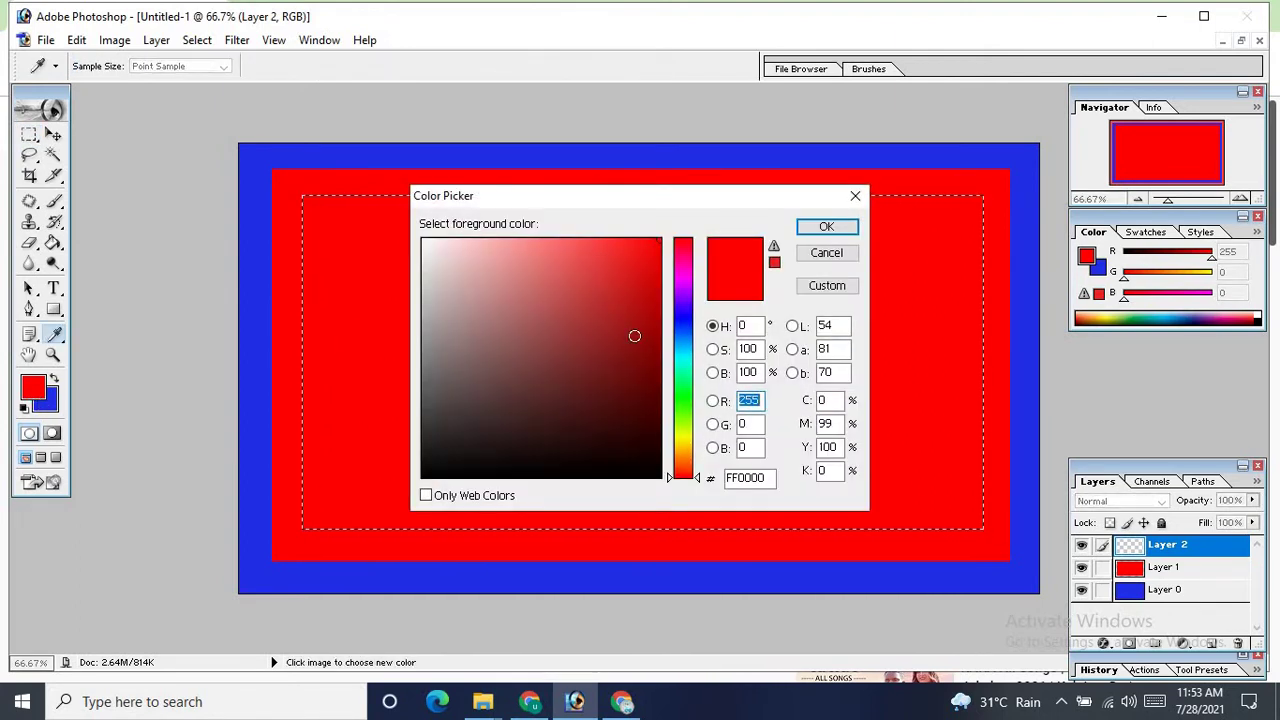
click(683, 431)
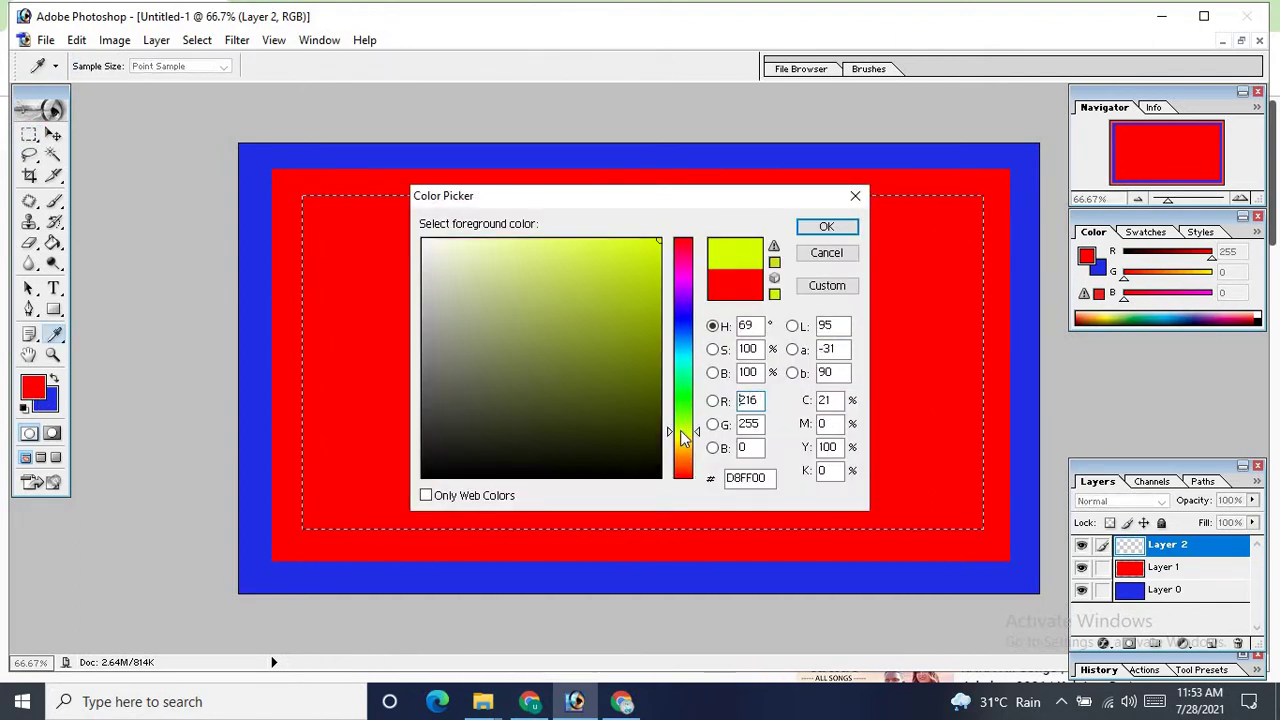
click(826, 228)
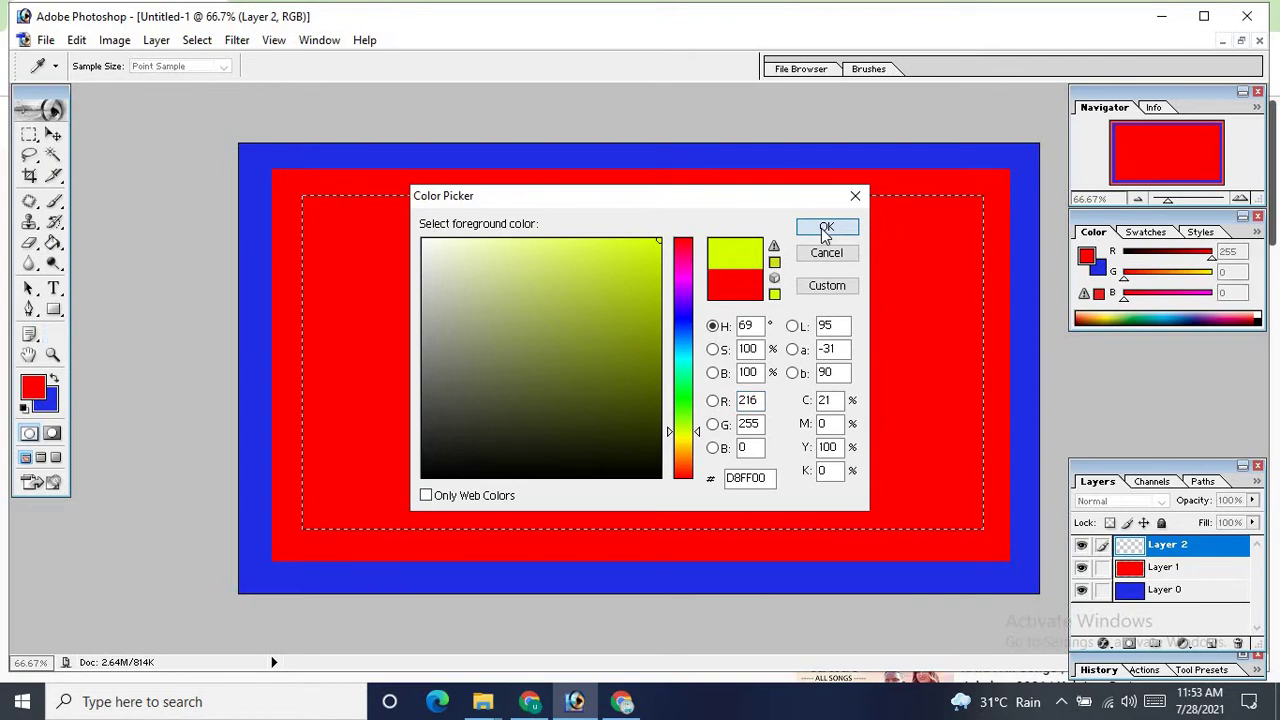
key(m)
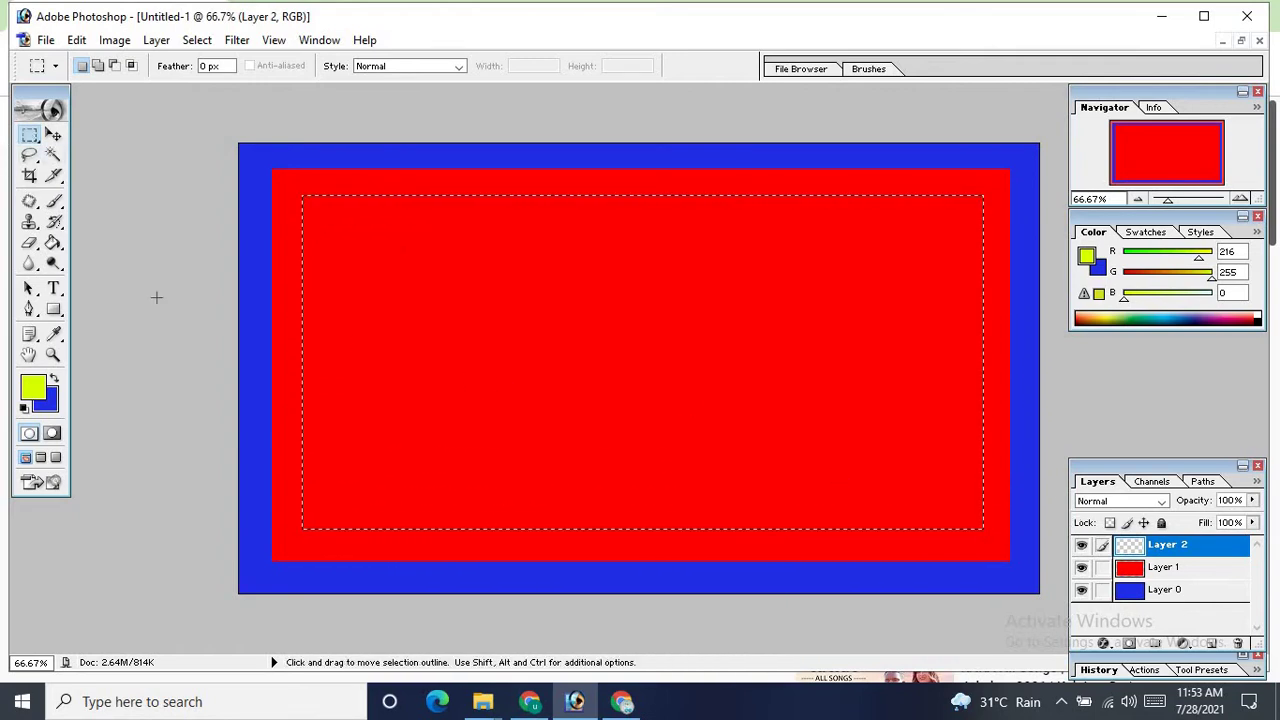
click(53, 243)
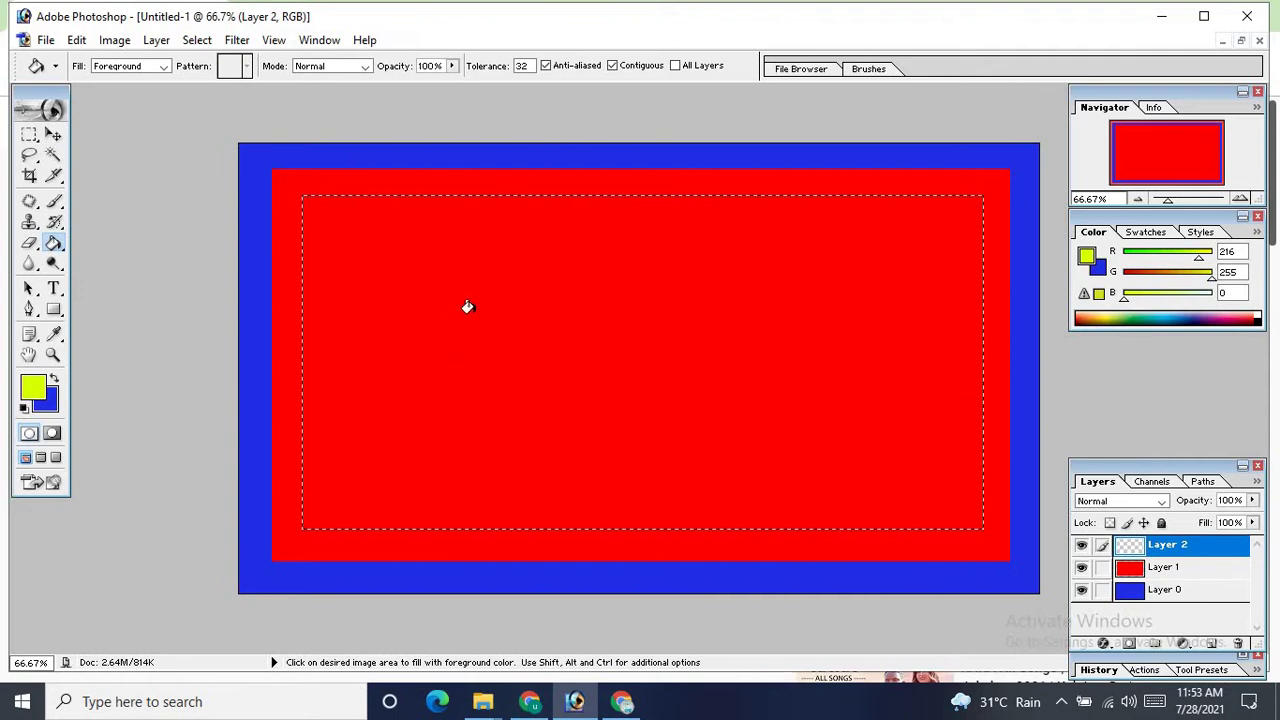
click(527, 285)
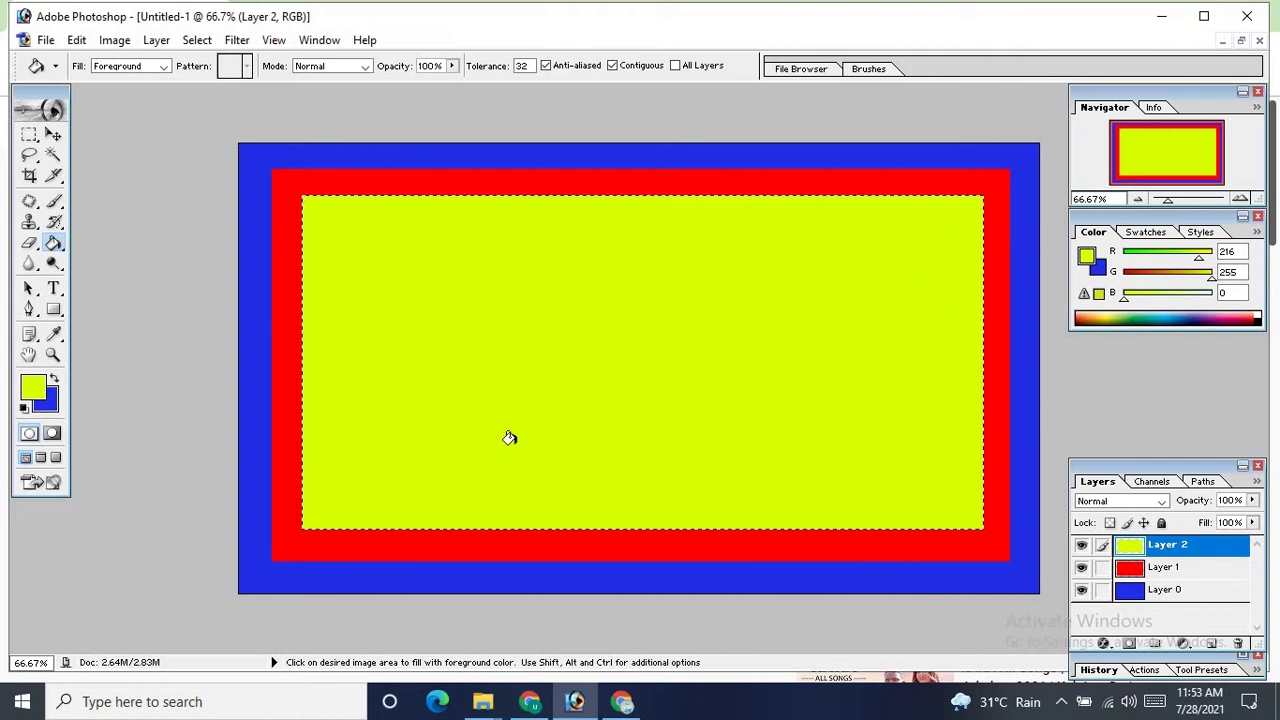
Step: Add a new layer above Layer 2, and draw and clear a rectangular selection just inside the yellow rectangle
click(1210, 643)
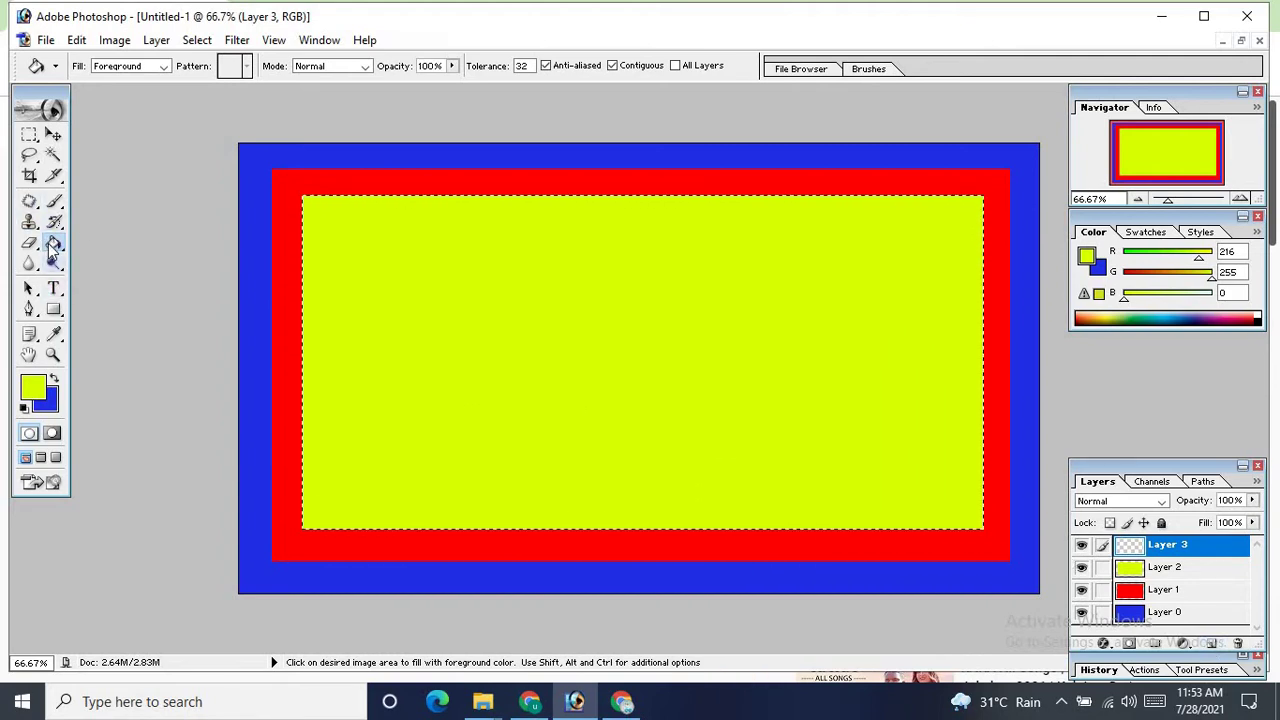
click(29, 134)
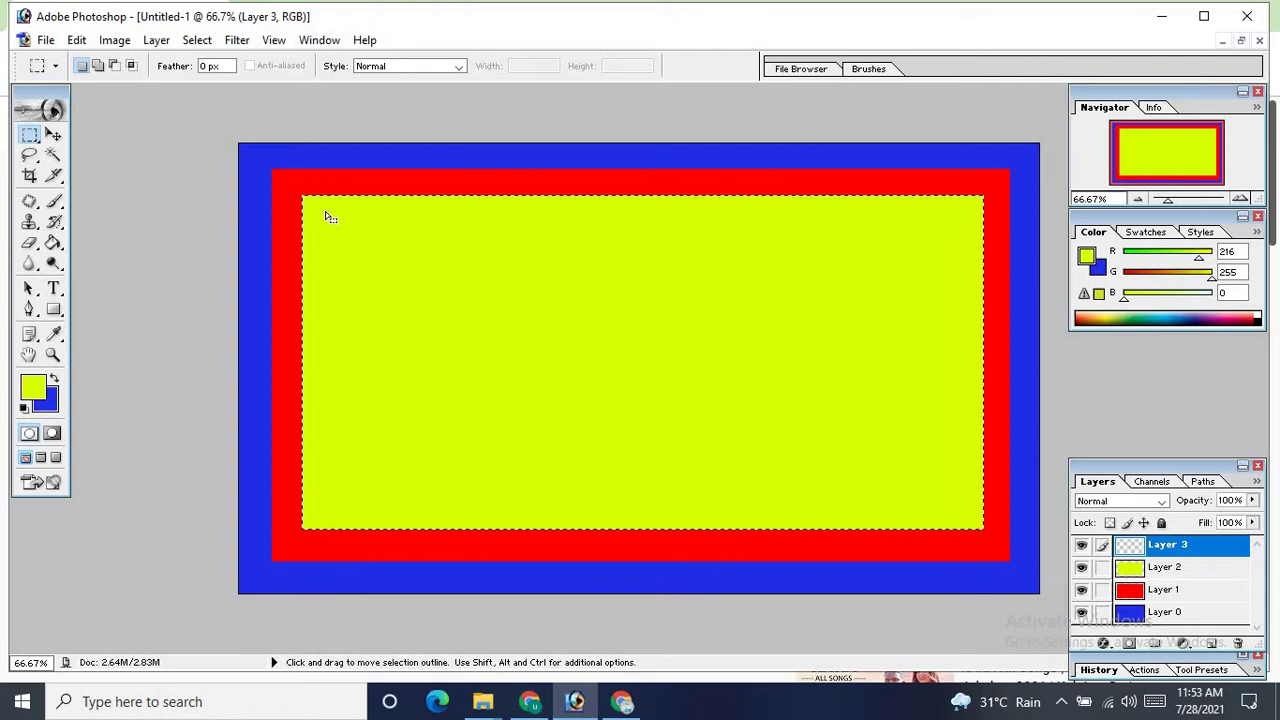
drag(324, 211, 973, 512)
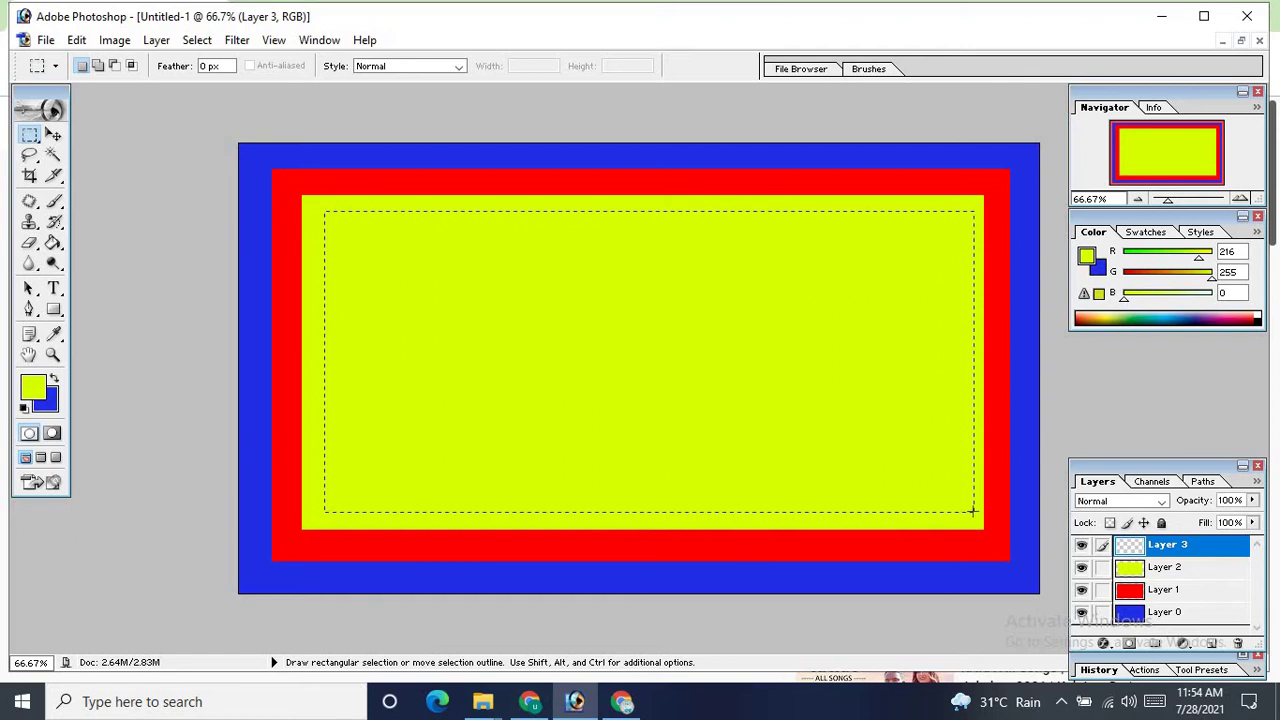
click(181, 418)
Step: Swap the foreground and background colours and fill Layer 3 with blue using the Paint Bucket
click(55, 381)
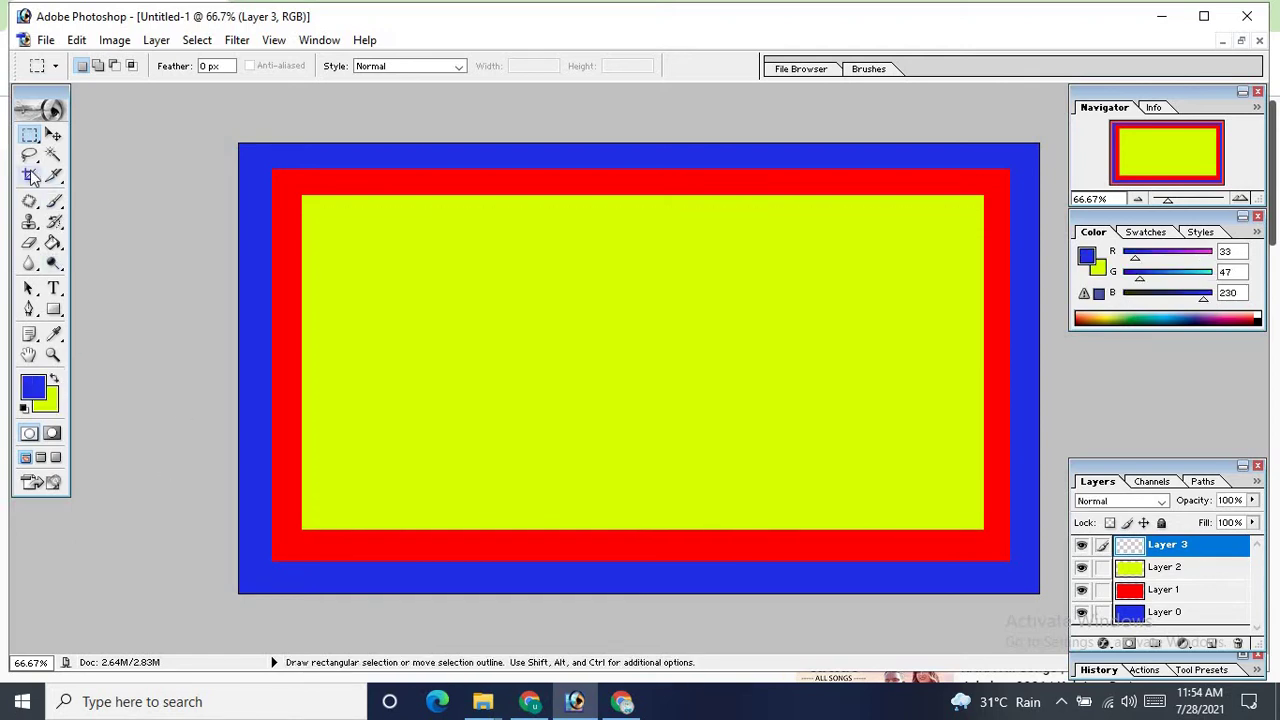
click(29, 243)
click(53, 245)
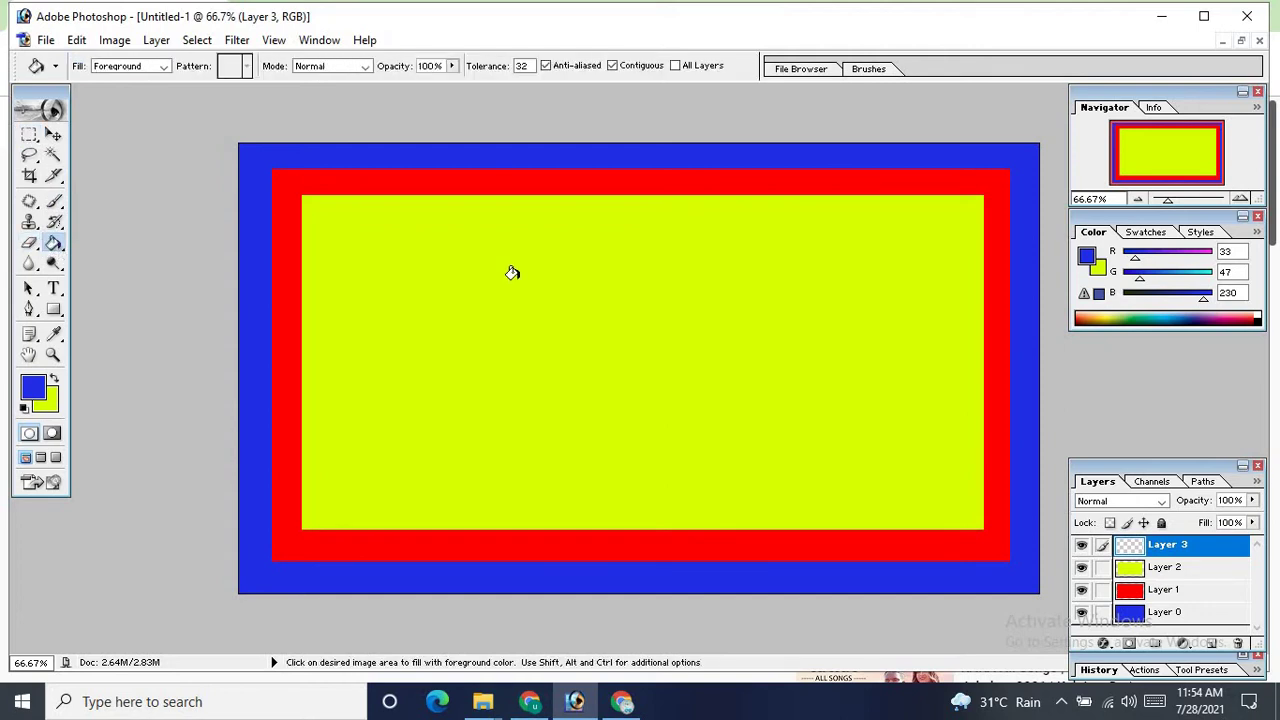
click(561, 282)
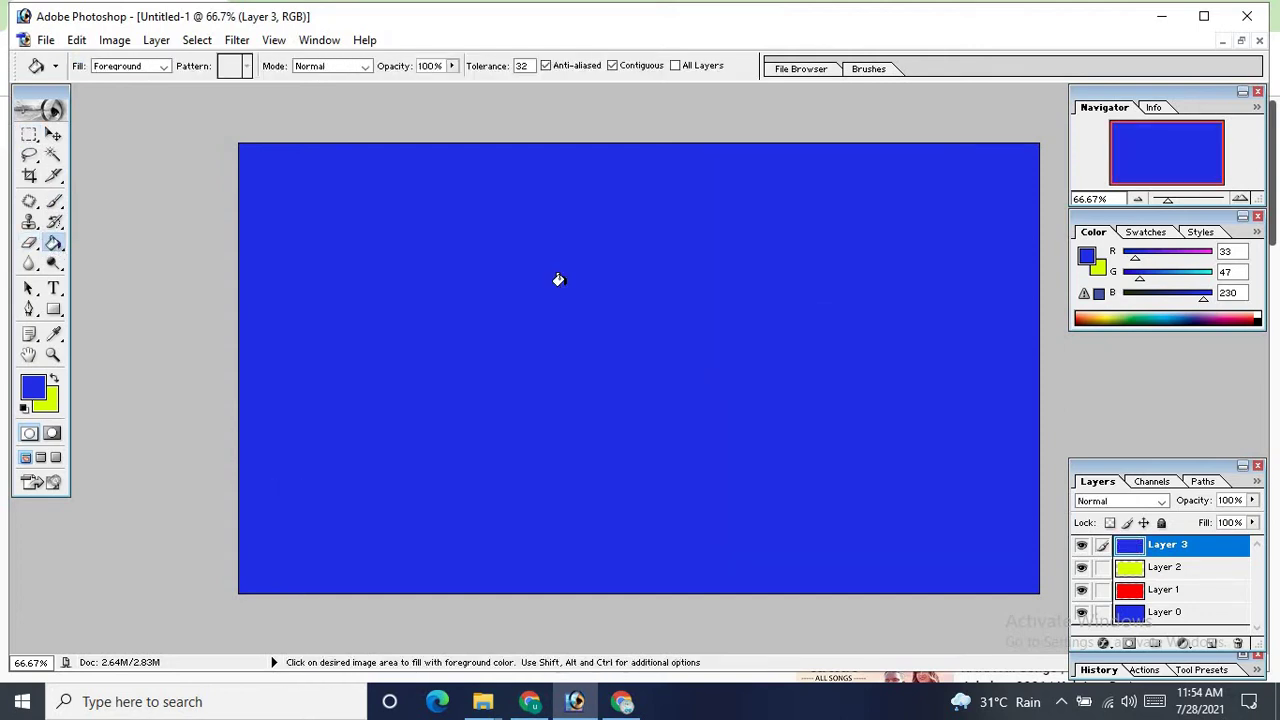
Step: Hide the blue-filled Layer 3
key(ctrl)
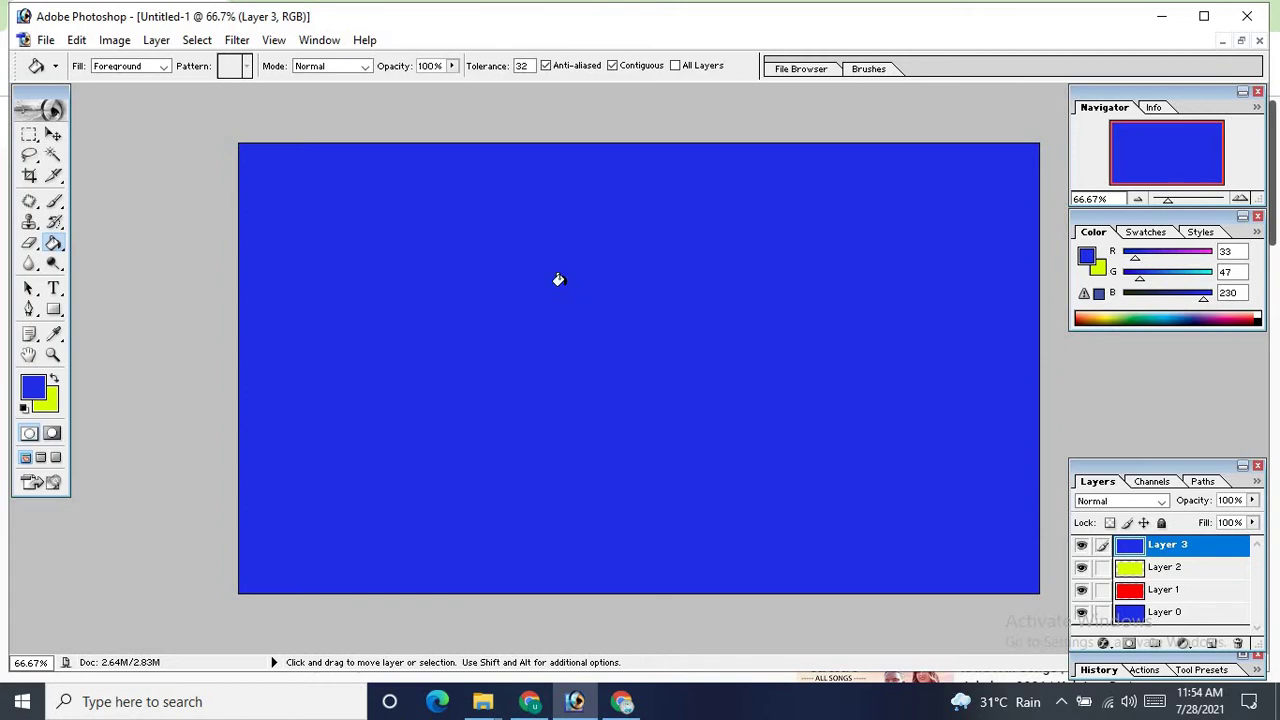
key(ctrl)
click(1082, 546)
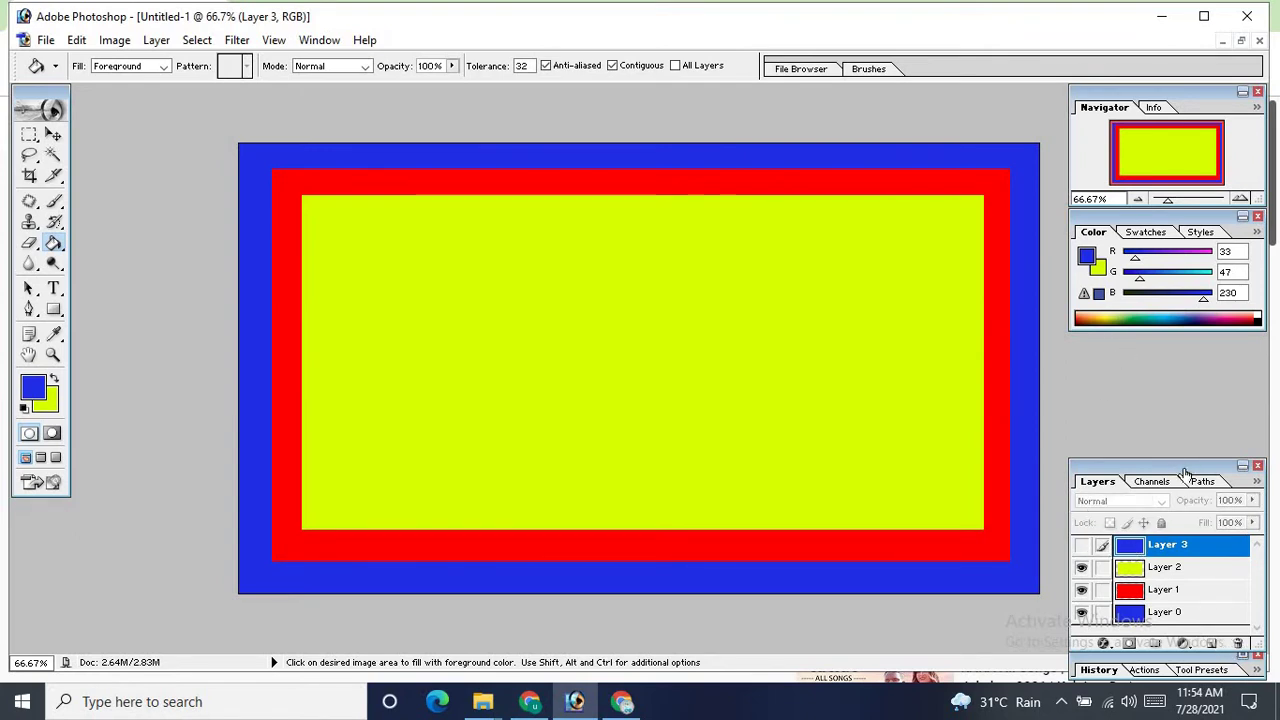
key(h)
double_click(1160, 546)
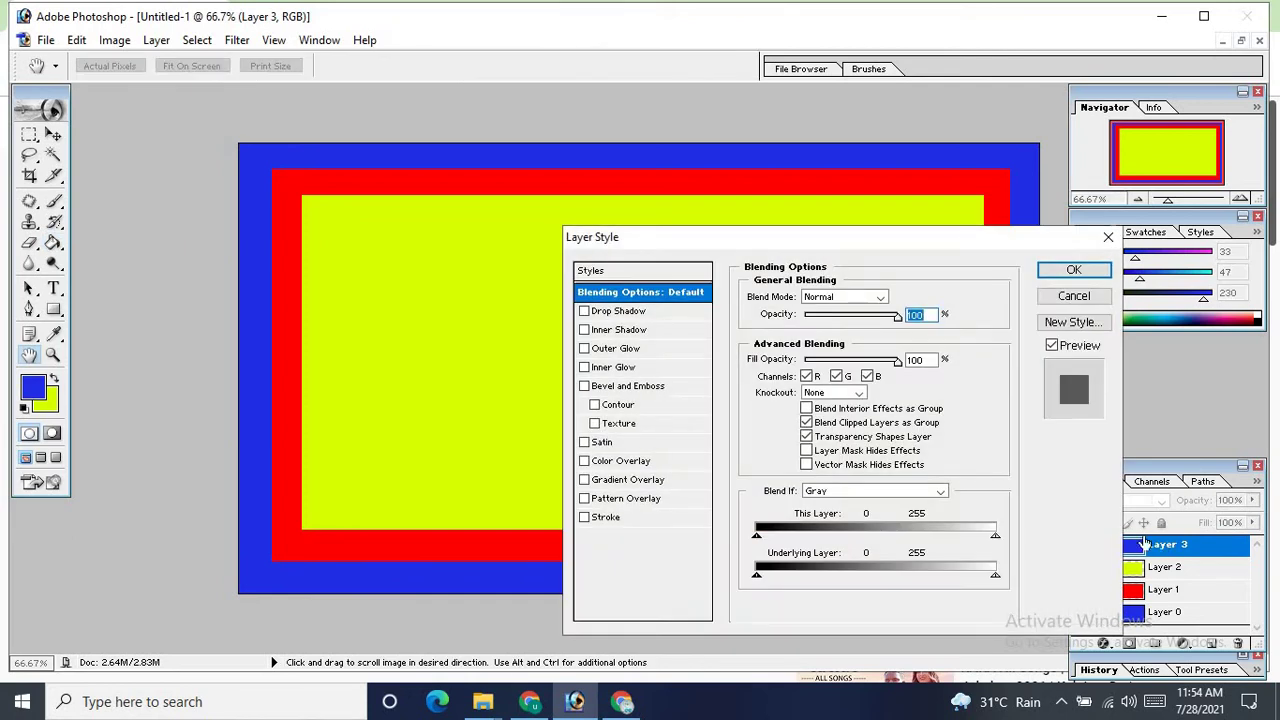
click(1074, 296)
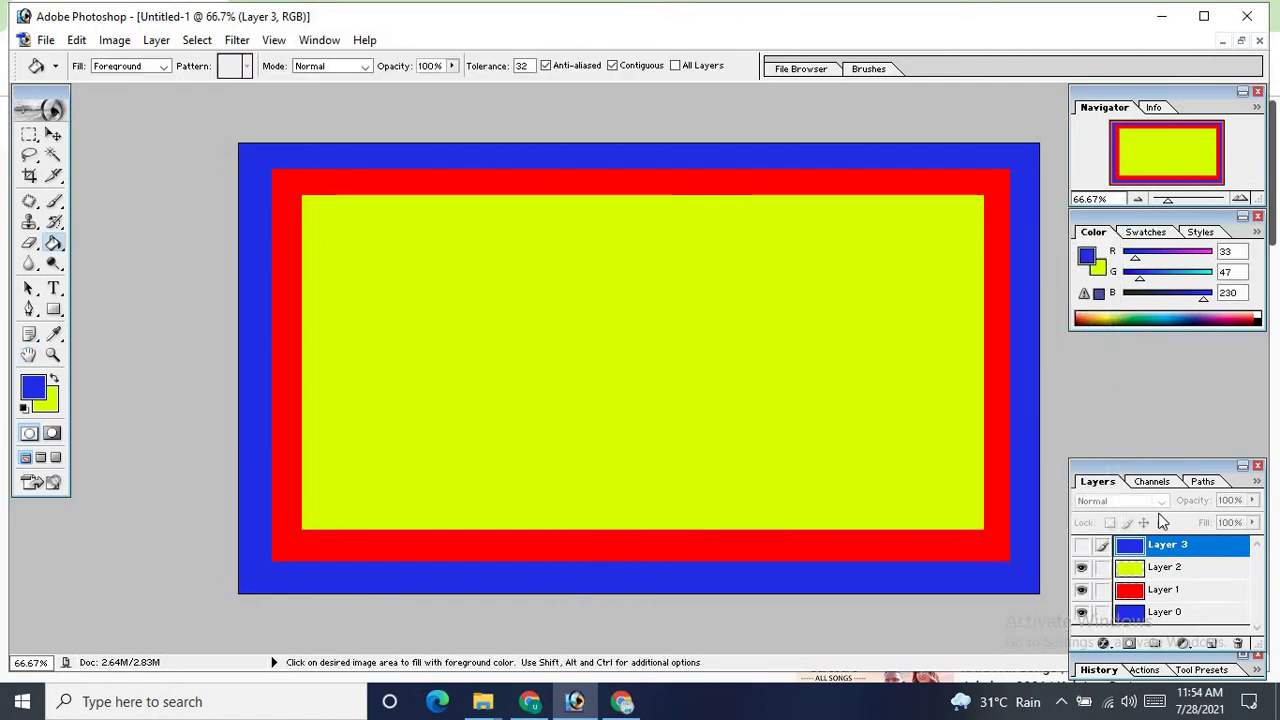
Step: Delete the hidden Layer 3 and add a new empty layer above Layer 2
drag(1118, 553, 1239, 648)
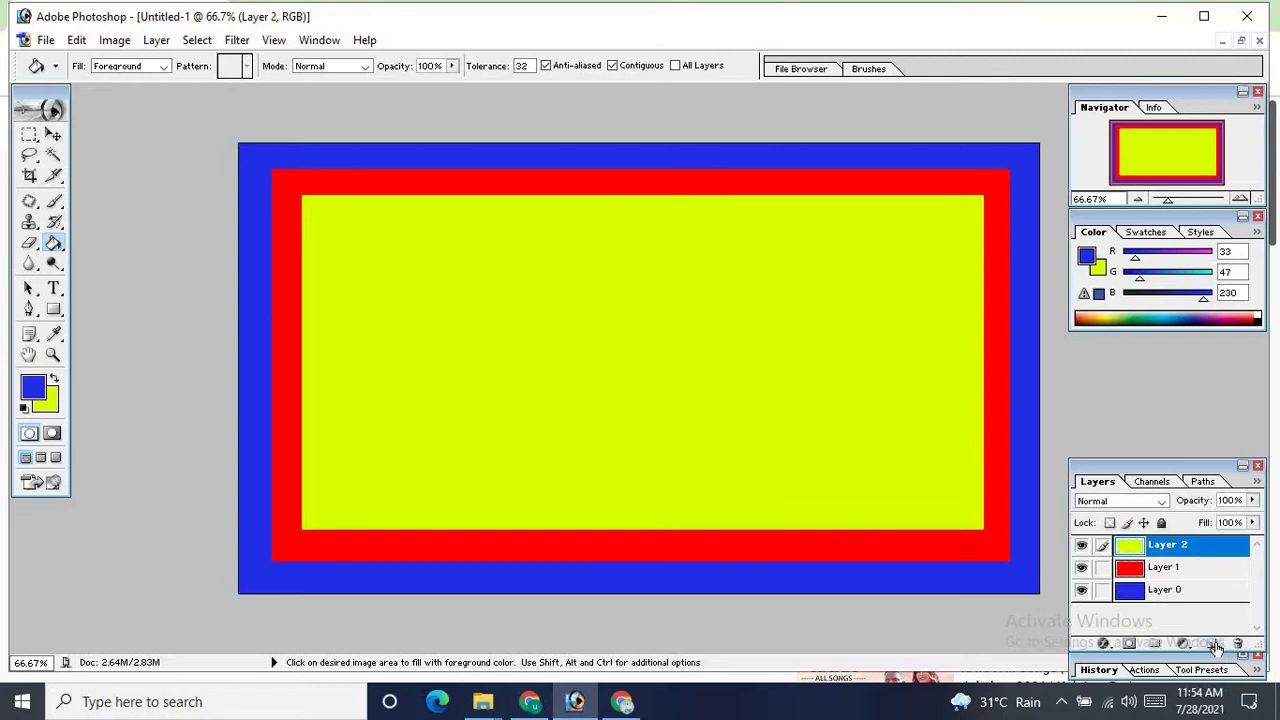
click(1213, 645)
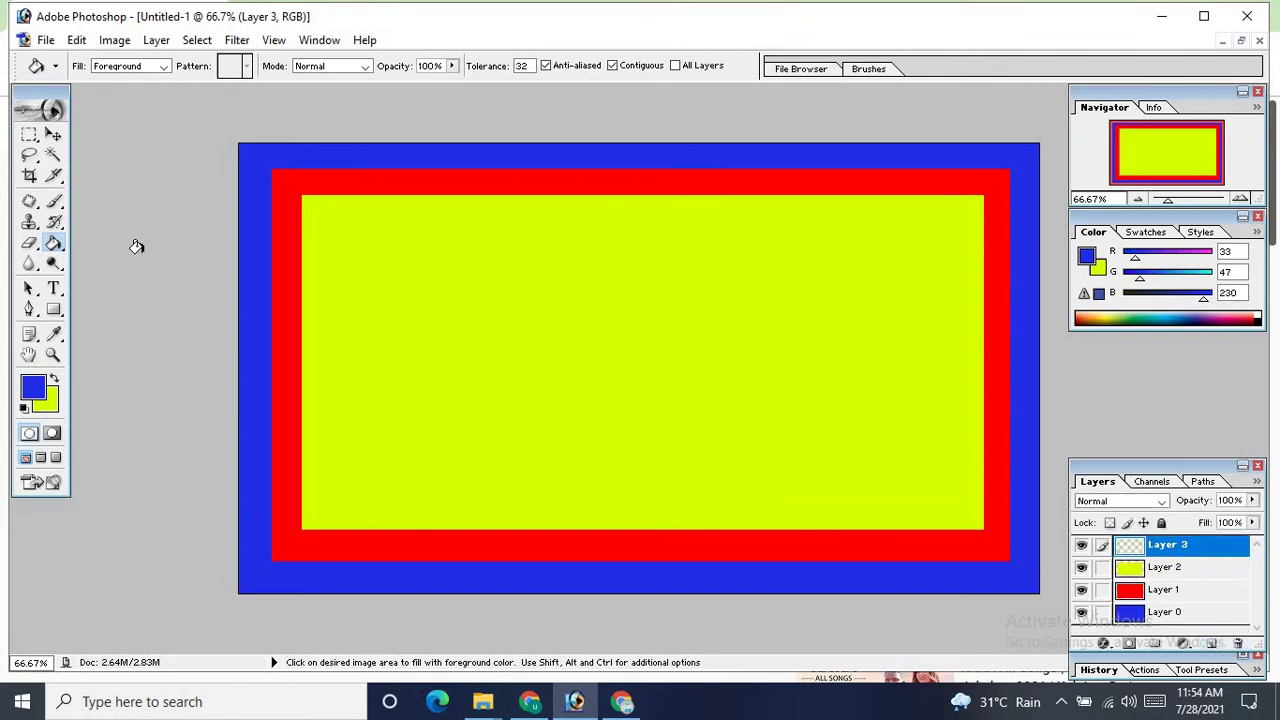
Step: Draw a rectangular selection just inside the yellow rectangle and fill it with blue on the new layer using the Paint Bucket
click(30, 136)
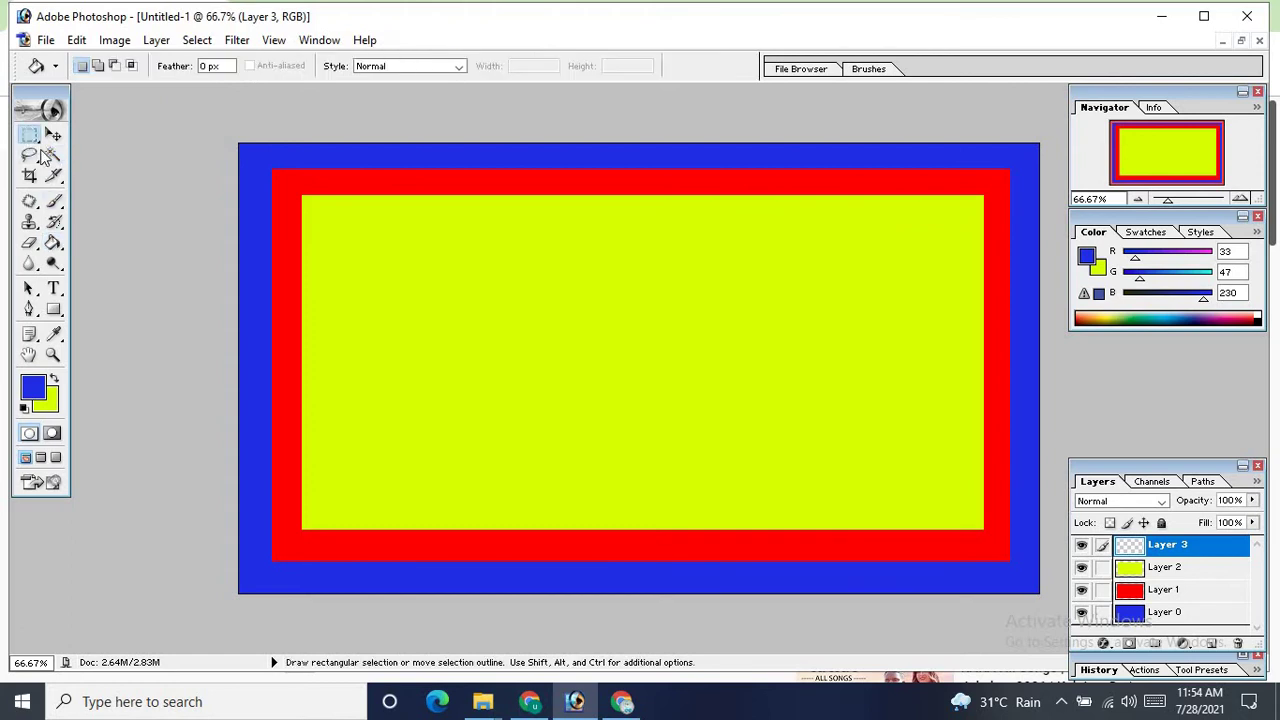
drag(673, 408, 964, 510)
click(54, 244)
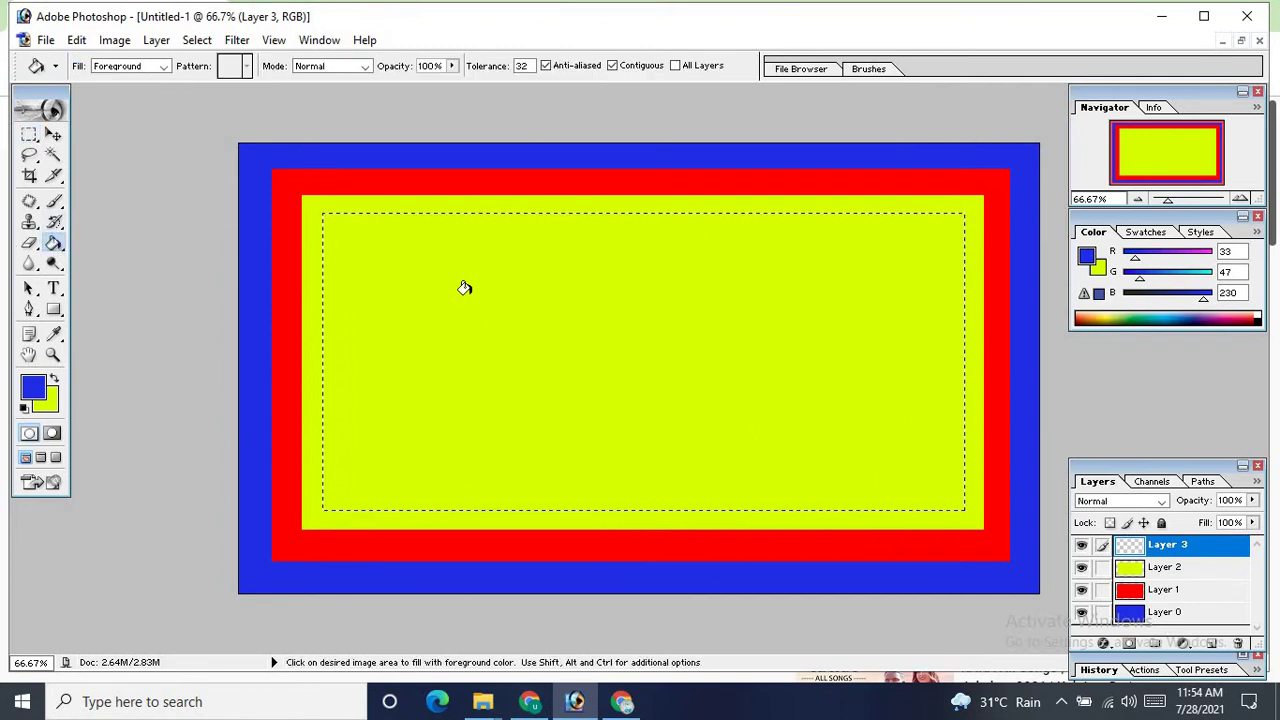
click(576, 322)
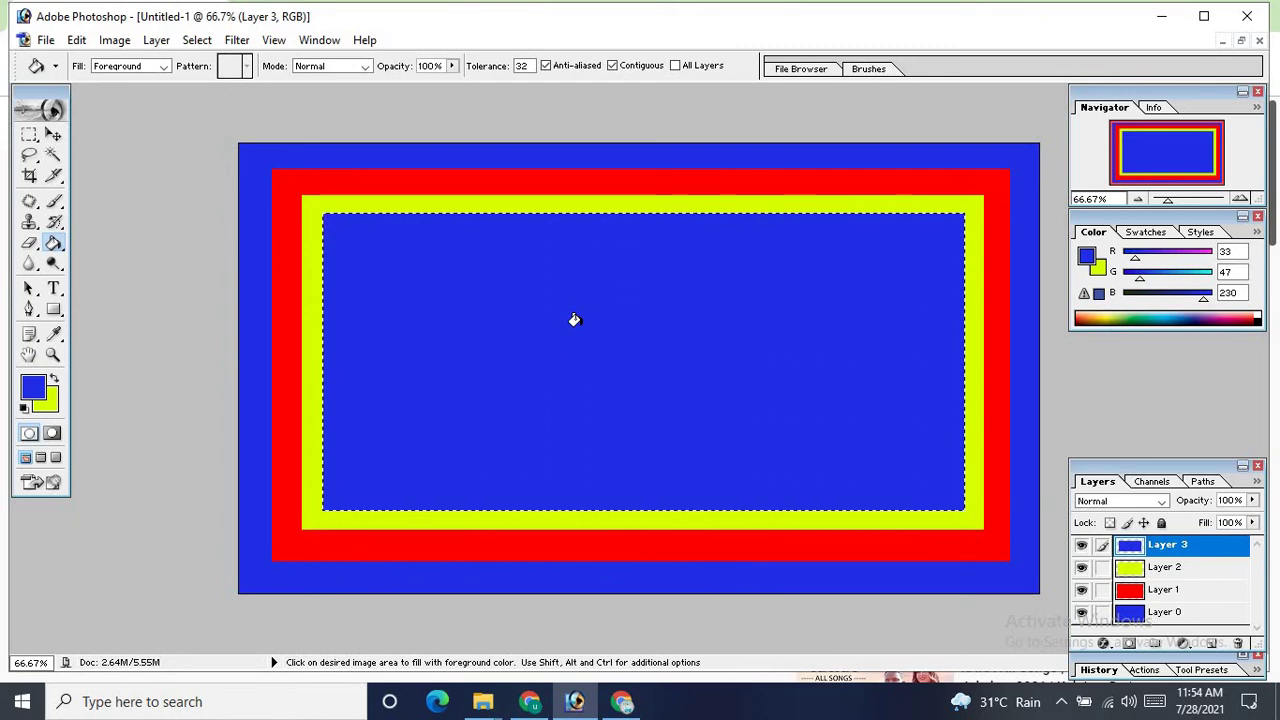
Step: Merge all layers down into Layer 0, then delete the selected blue centre and clear the selection
key(ctrl)
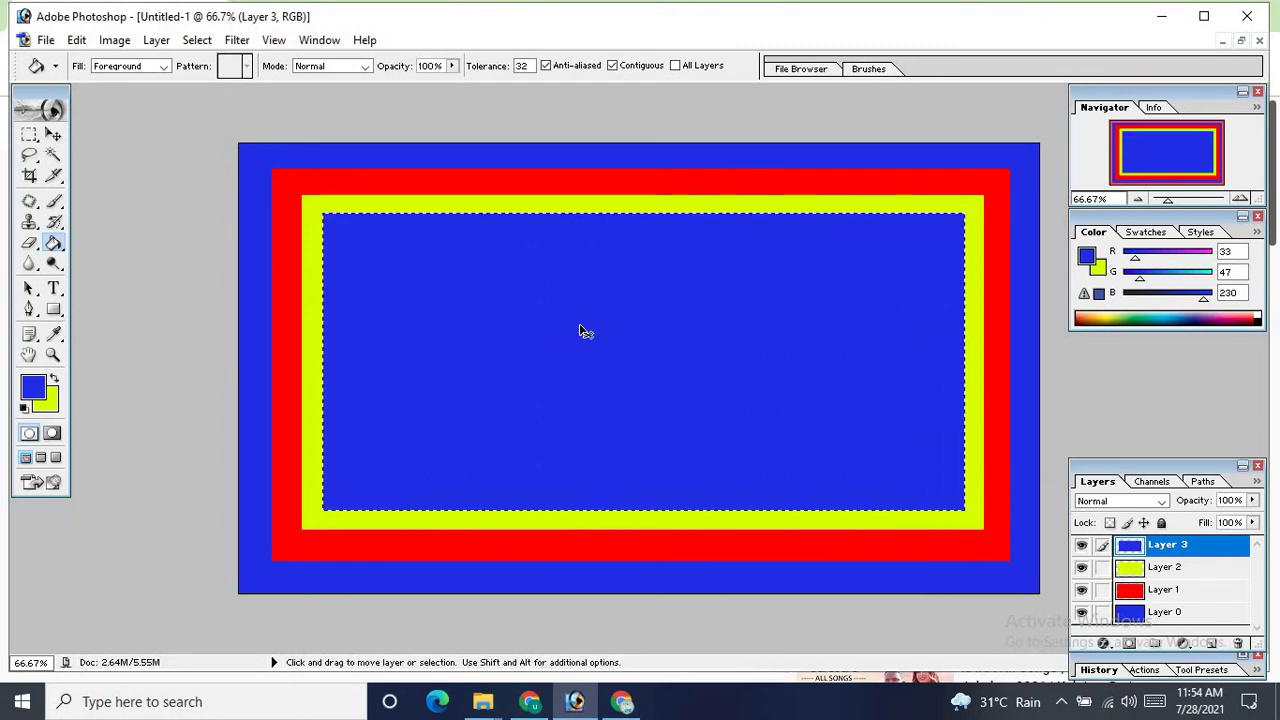
key(ctrl+e)
key(ctrl+e)
key(ctrl+e)
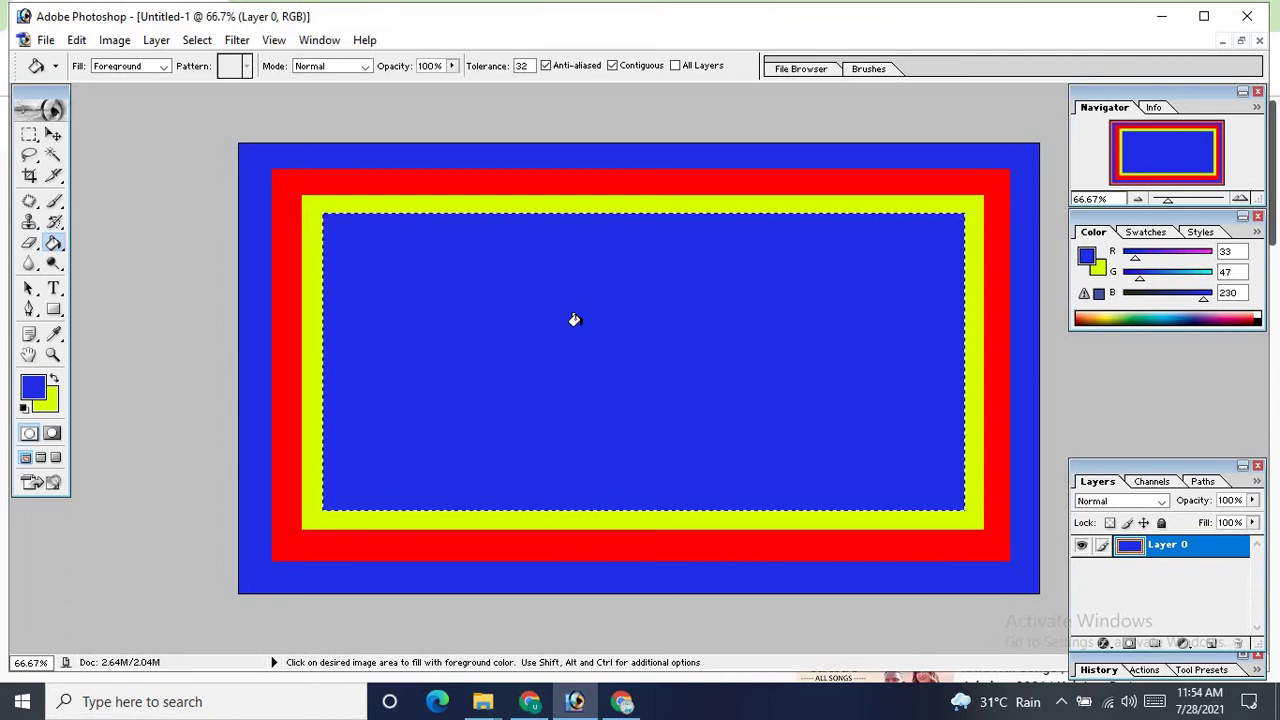
key(Delete)
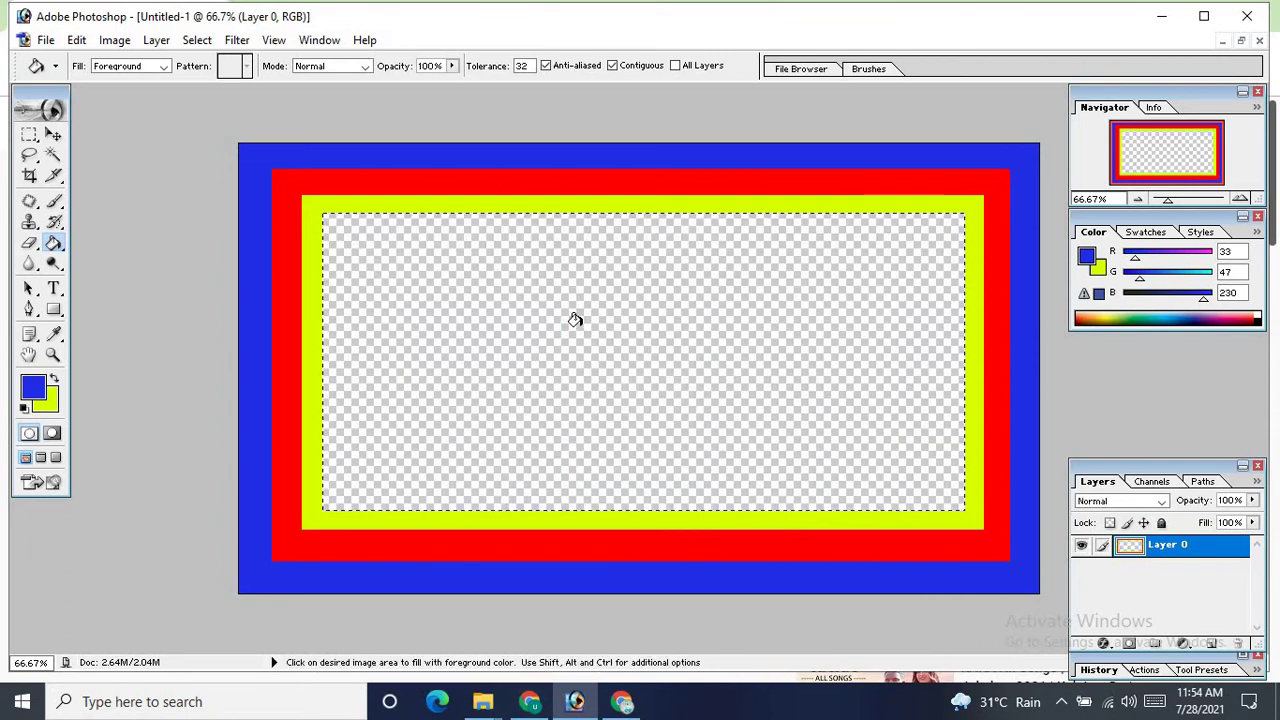
key(ctrl+d)
Step: Open the Layer Style settings for Layer 0 and enable the Stroke effect with its options shown
right_click(1128, 545)
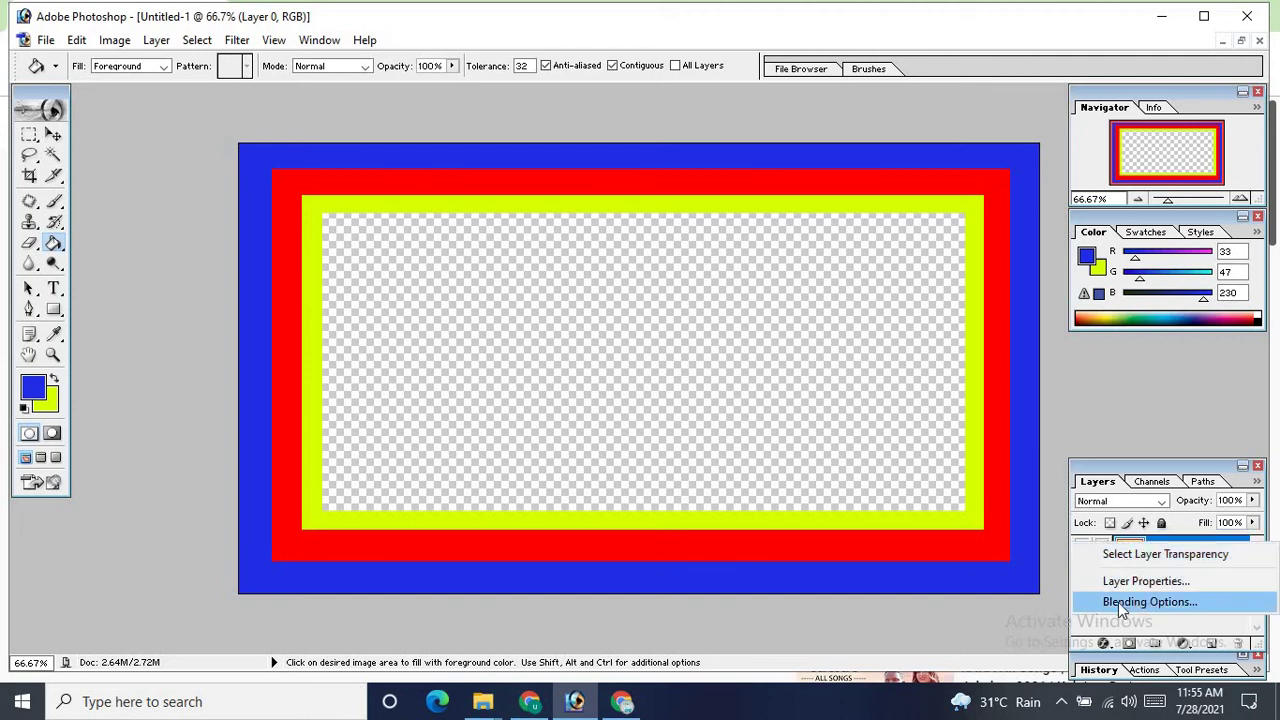
key(Escape)
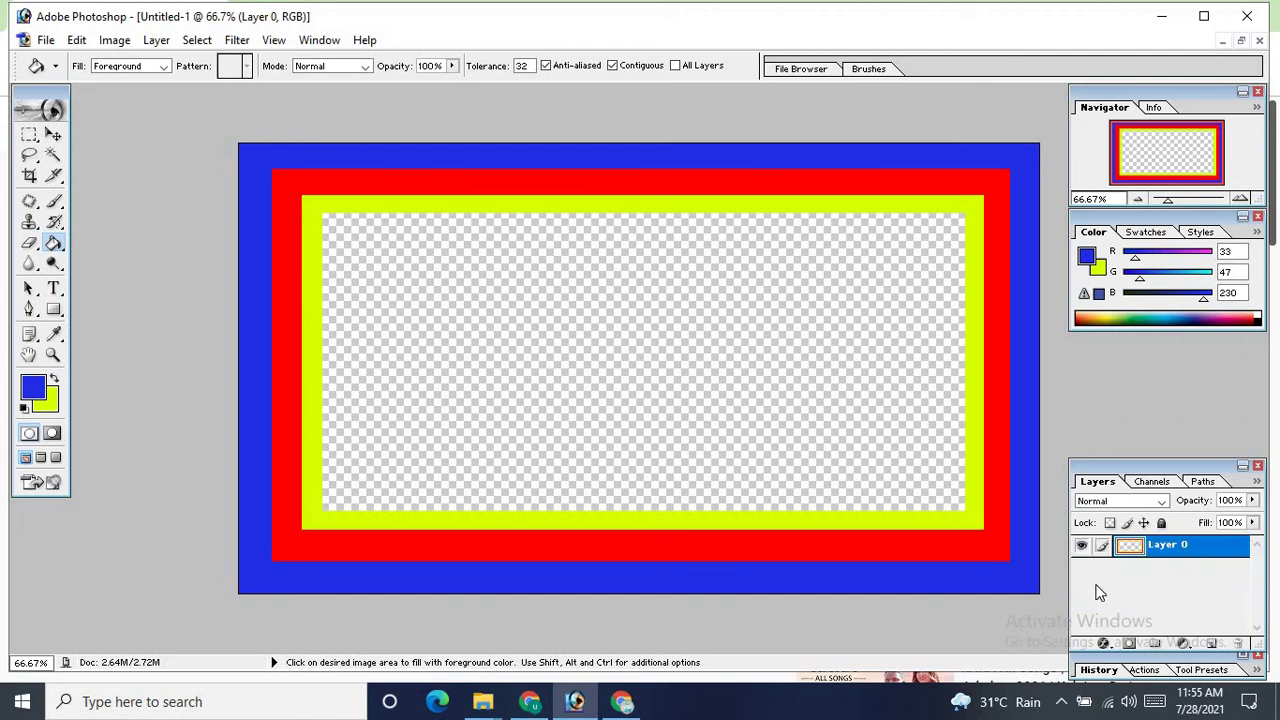
double_click(1128, 545)
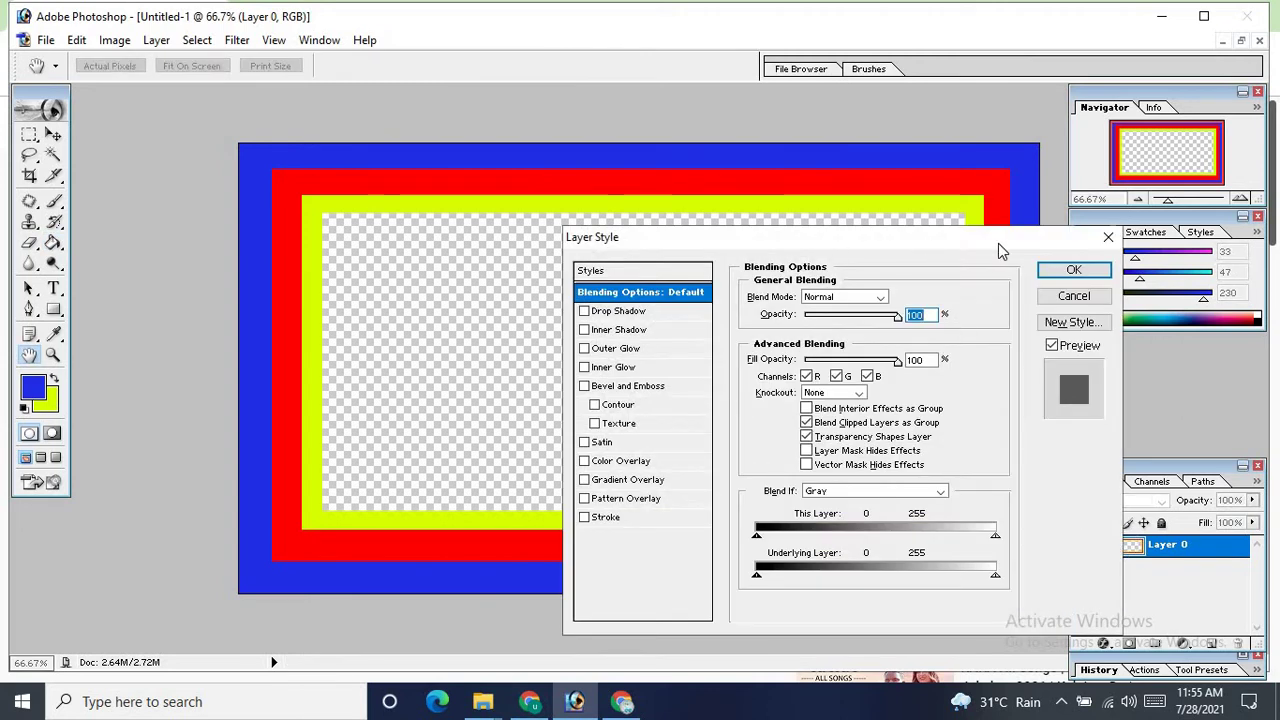
drag(1073, 245, 1259, 244)
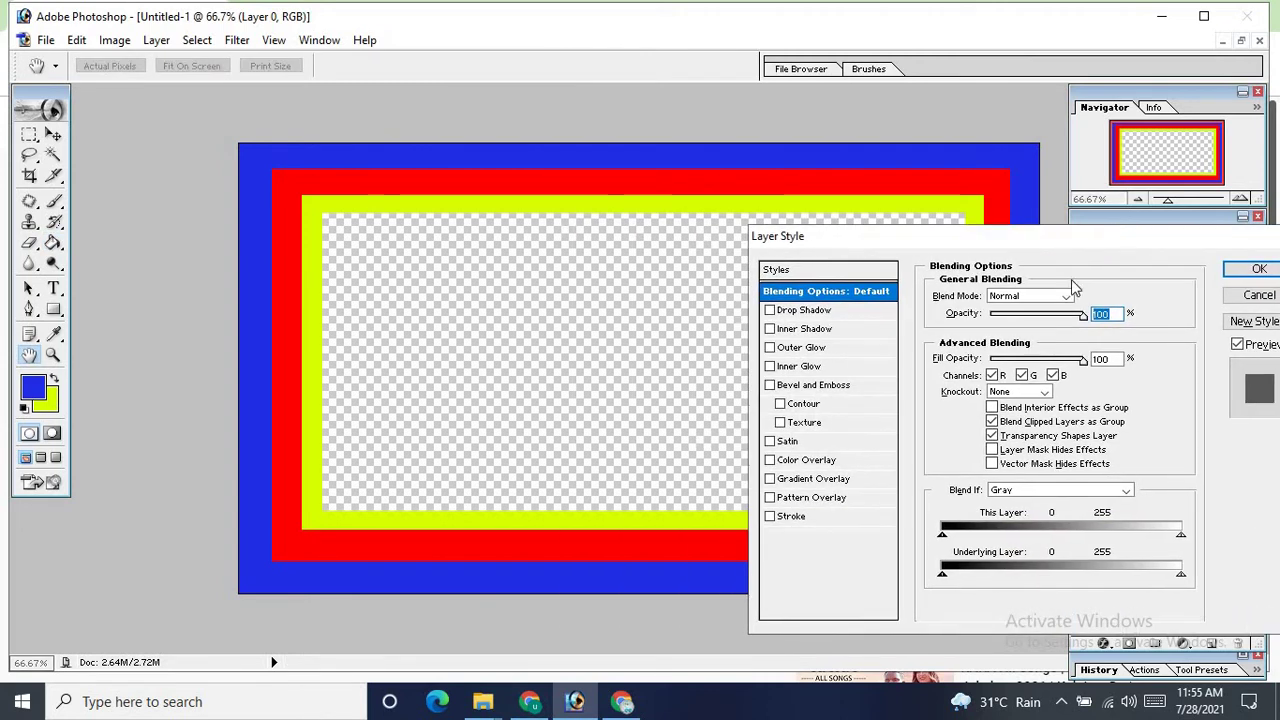
click(772, 517)
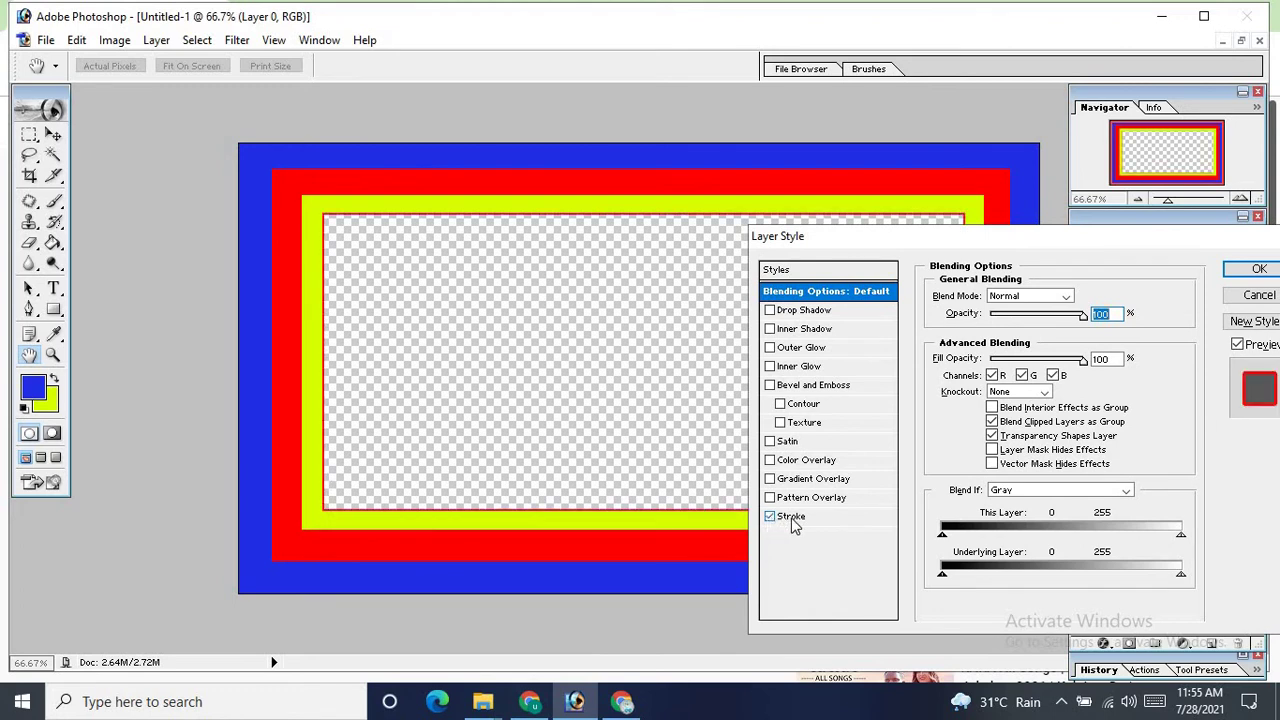
click(791, 517)
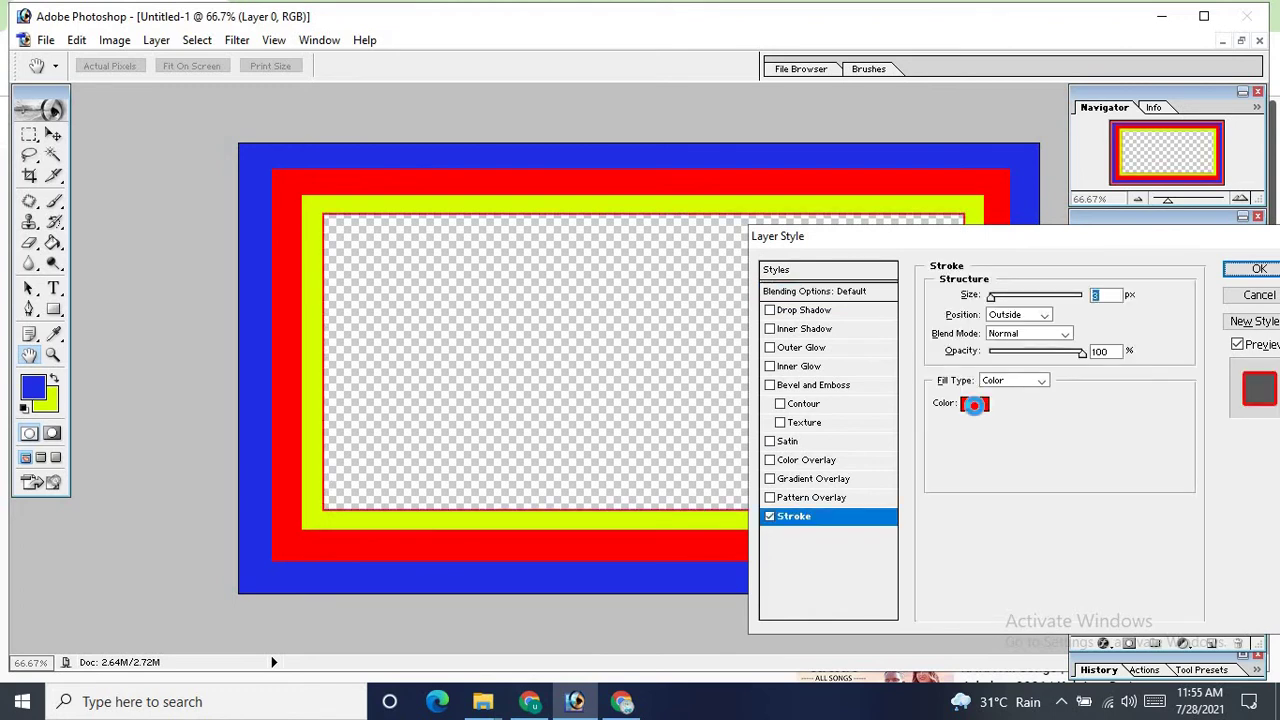
Step: Set the stroke to white FFFFFF at a size of 10 px, and enable Drop Shadow with its default settings
click(976, 405)
drag(505, 285, 398, 226)
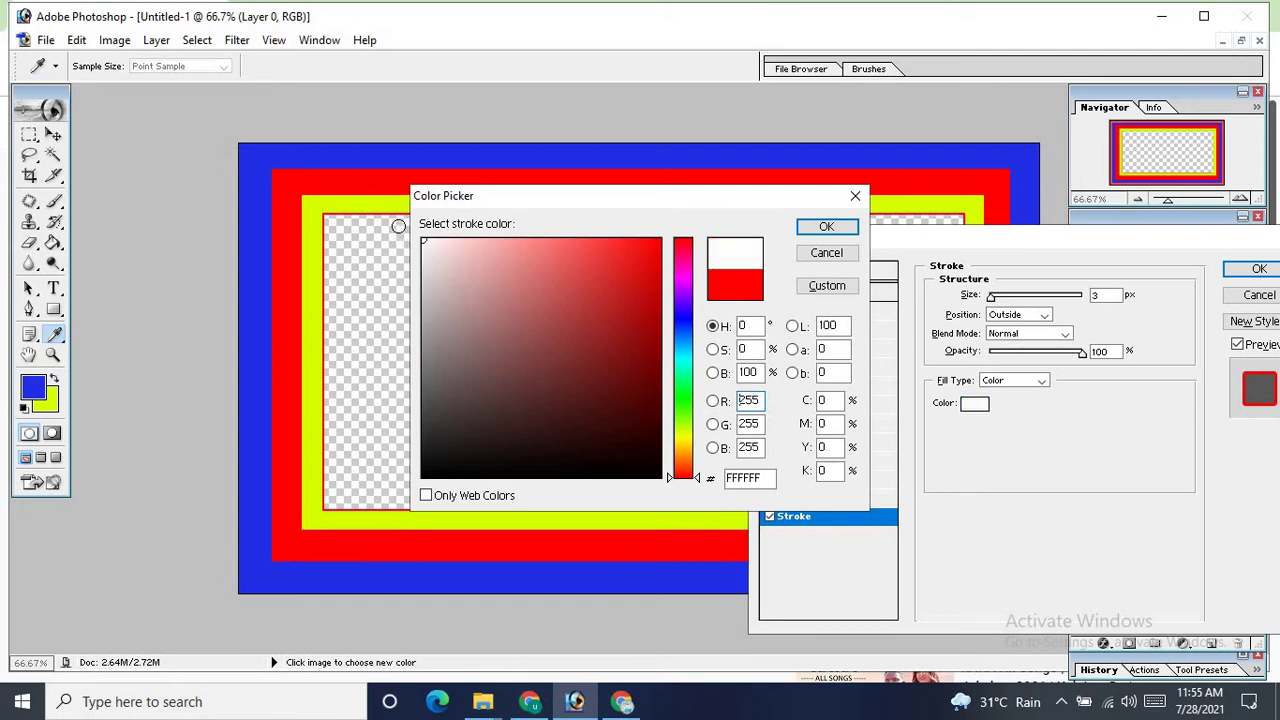
click(826, 226)
drag(990, 297, 998, 300)
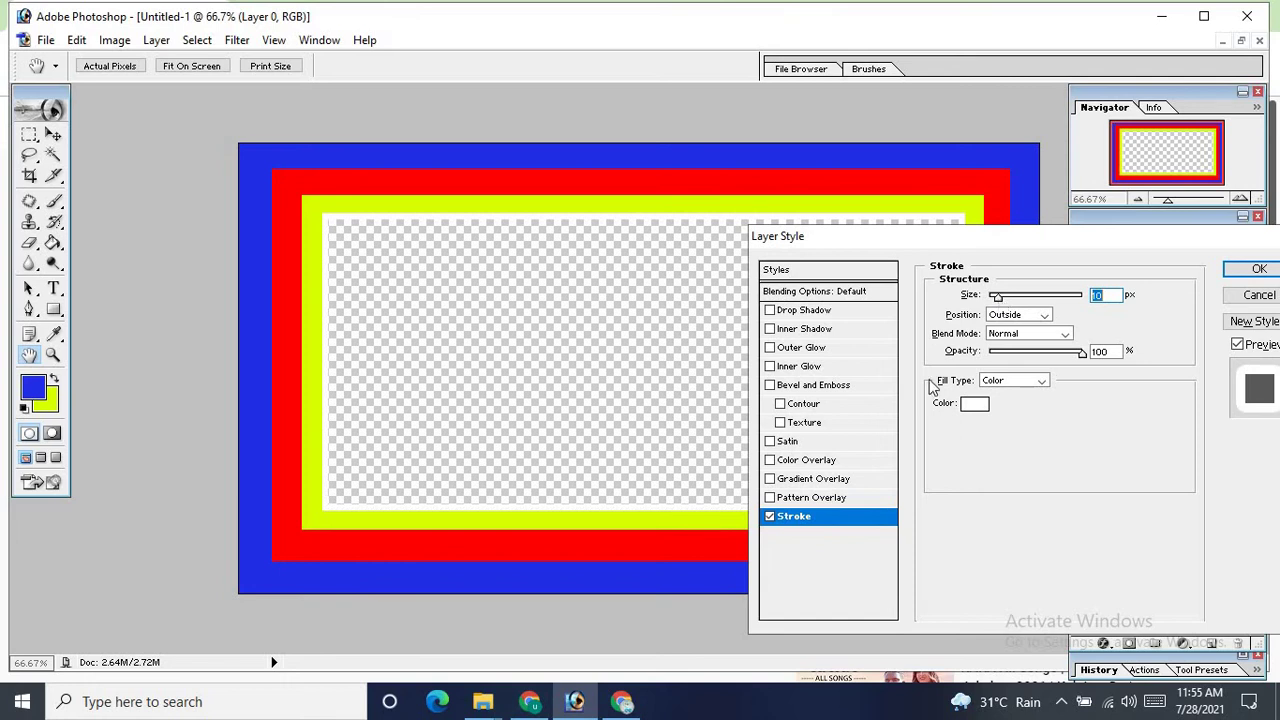
click(770, 310)
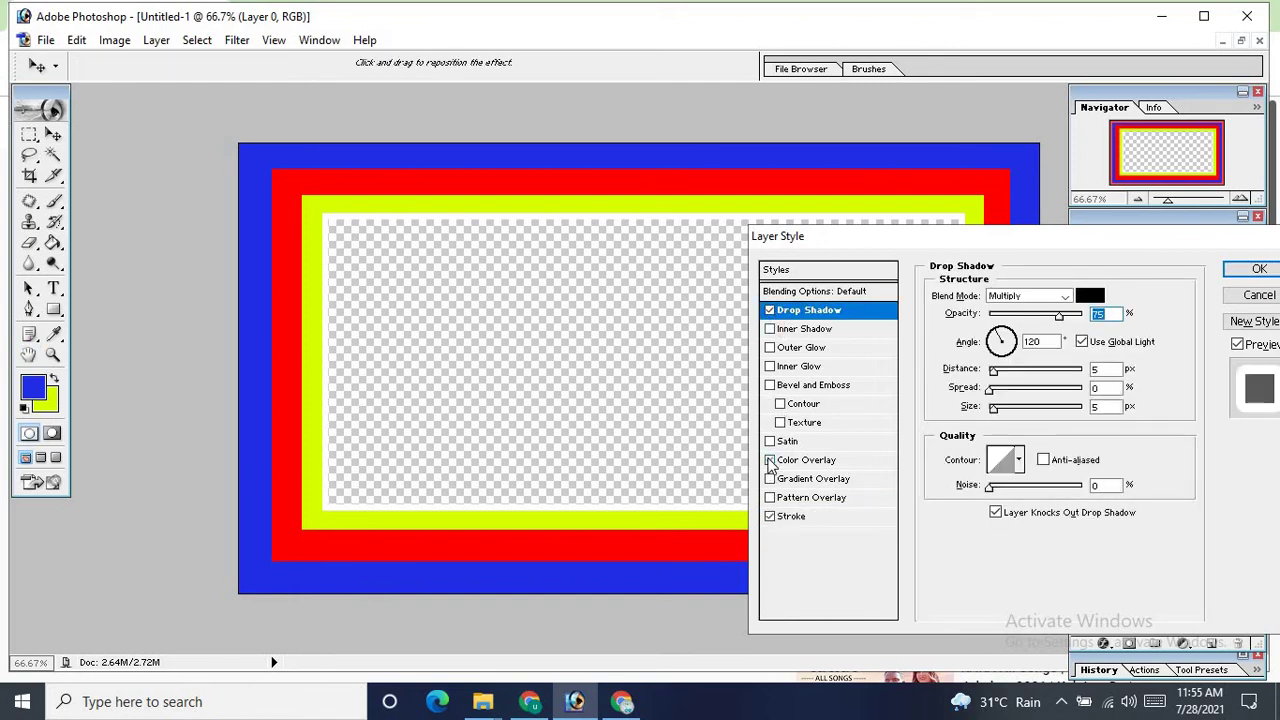
Step: Try the Color Overlay and Satin effects on Layer 0 and switch each one off again
click(770, 460)
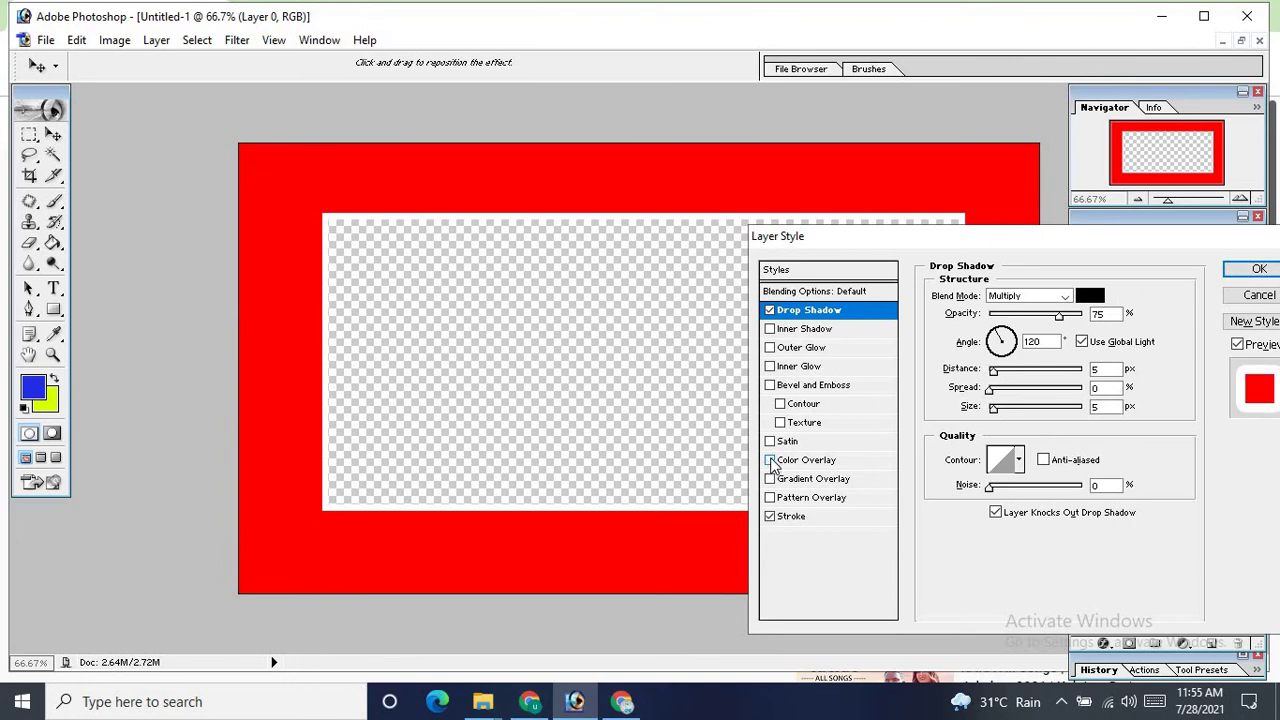
click(770, 460)
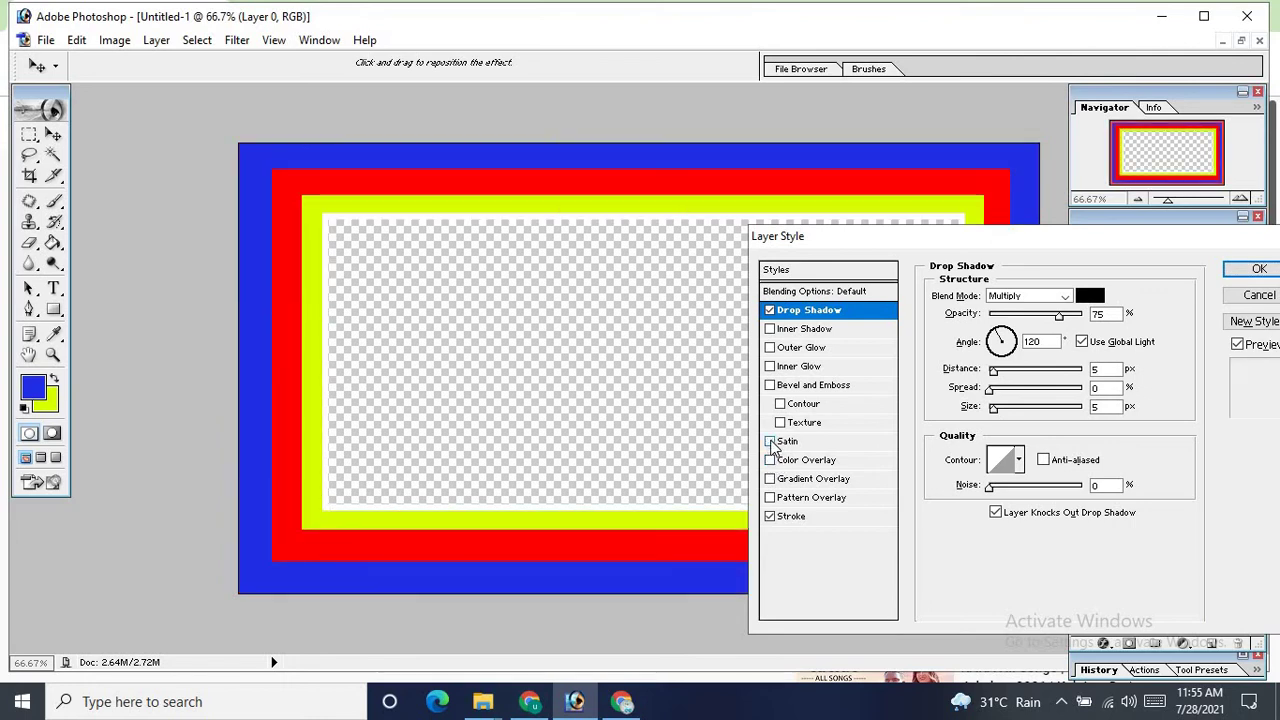
click(771, 442)
click(771, 442)
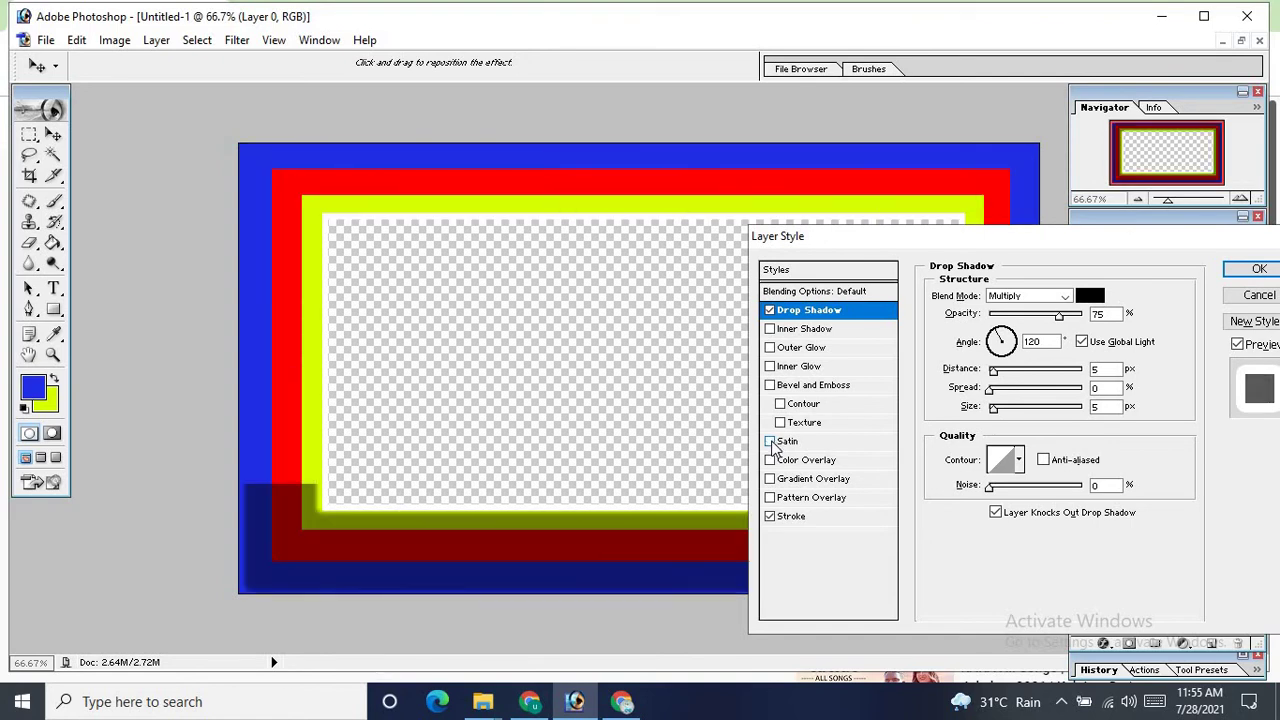
Step: Enable the Bevel and Emboss effect with Texture on Layer 0 and show the texture settings
click(781, 423)
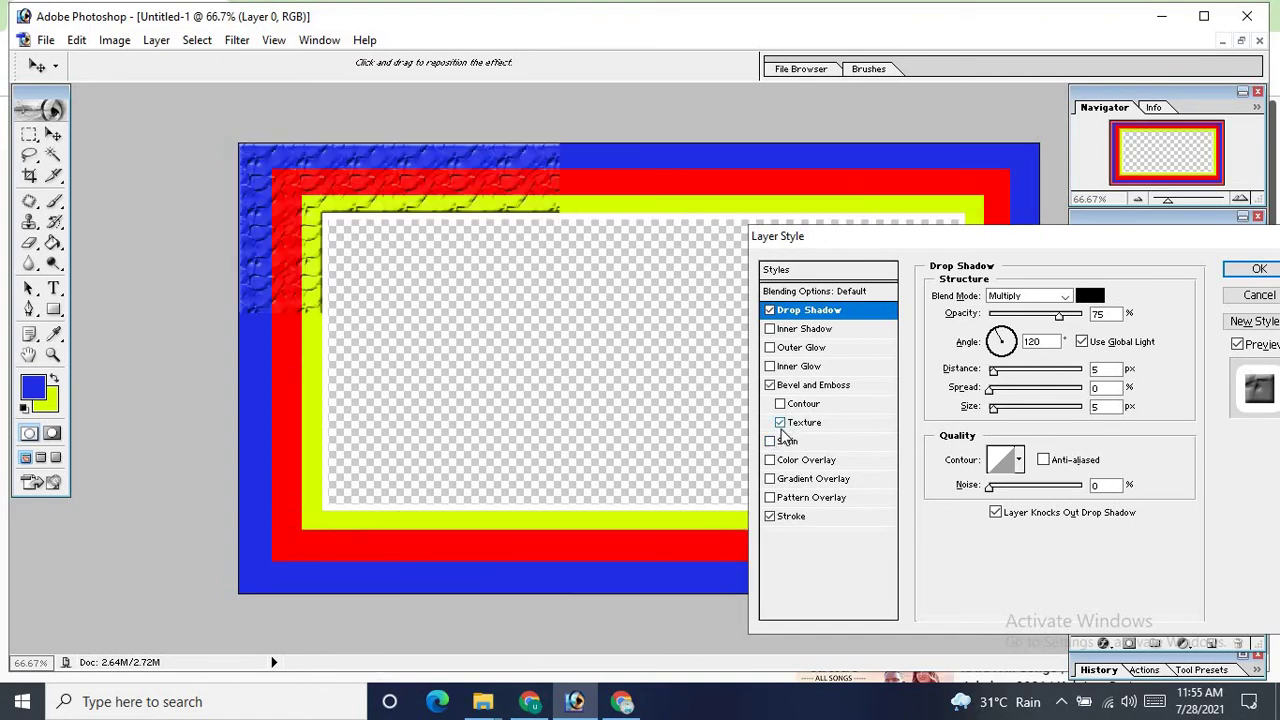
click(781, 423)
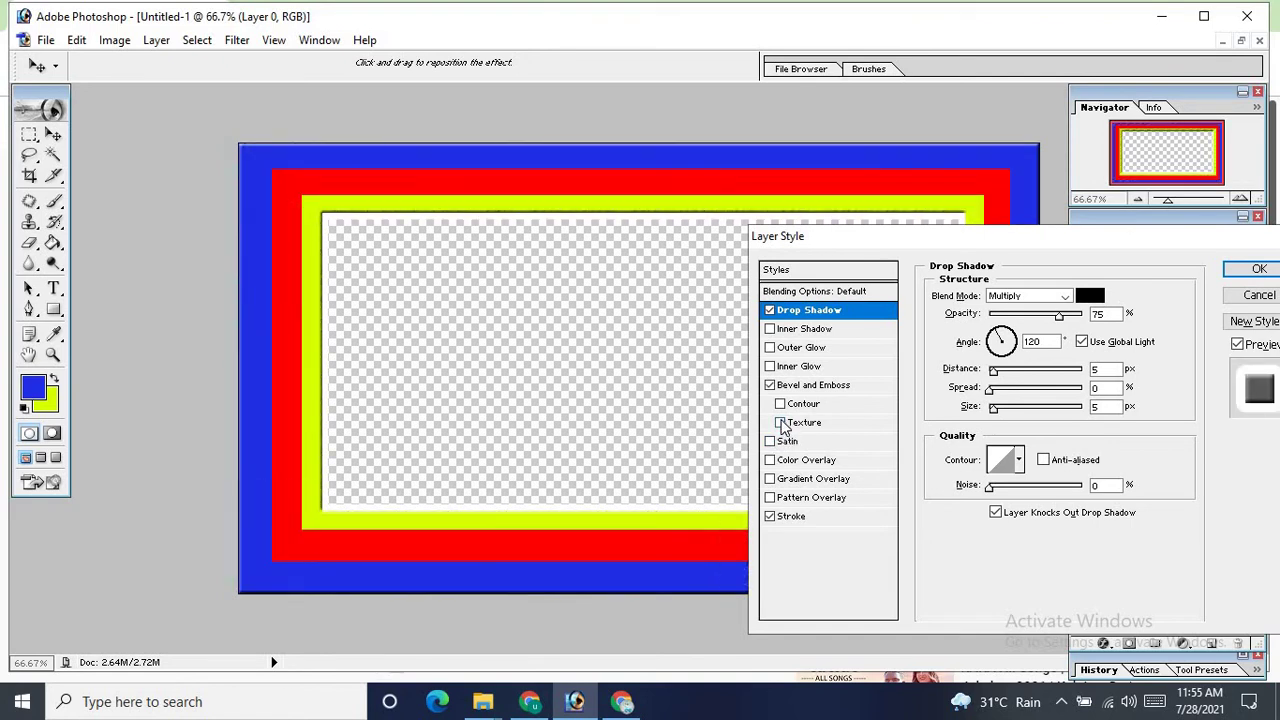
click(781, 423)
click(805, 422)
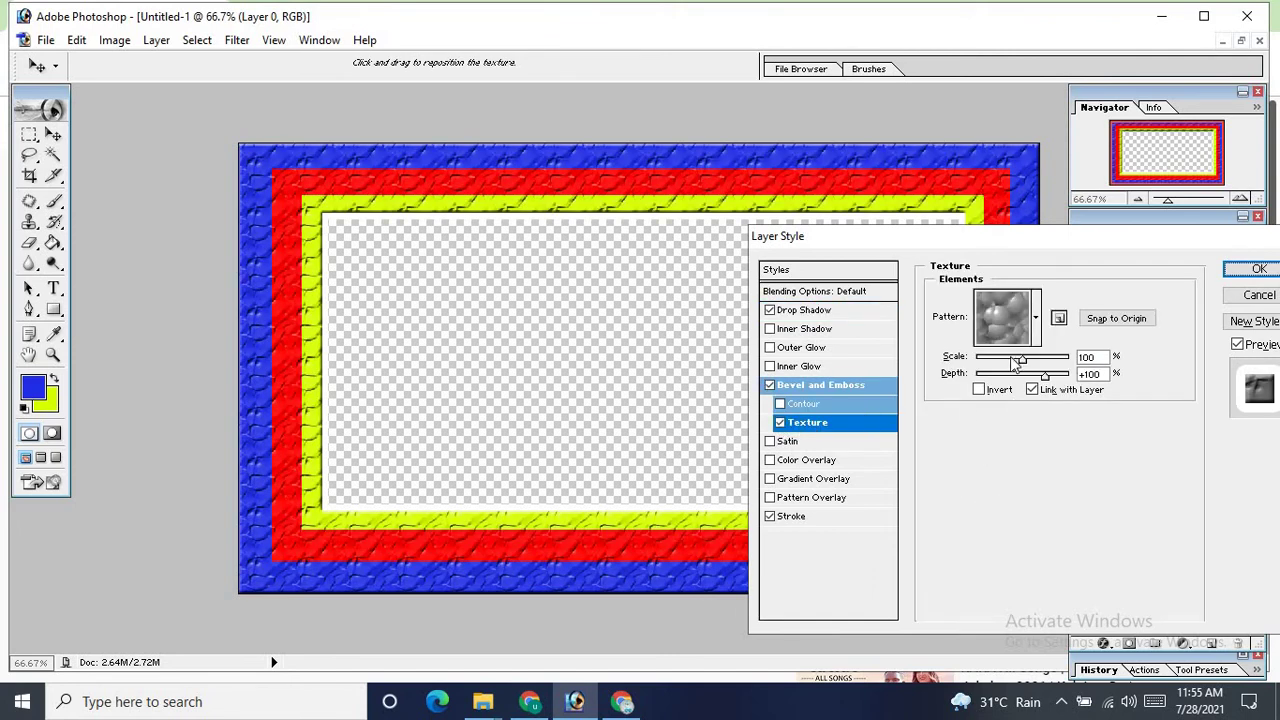
key(Tab)
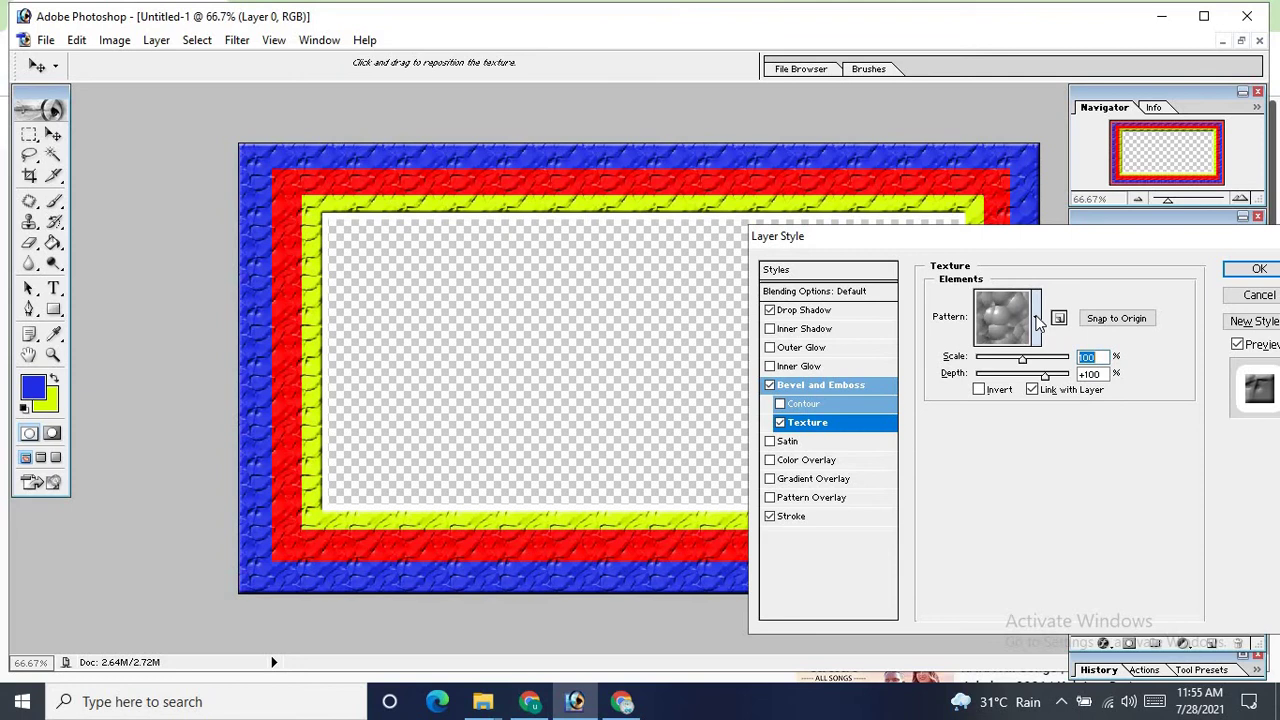
Step: Try several texture patterns and choose the blurry grey cloud-like one, third in the second row of swatches
click(1037, 318)
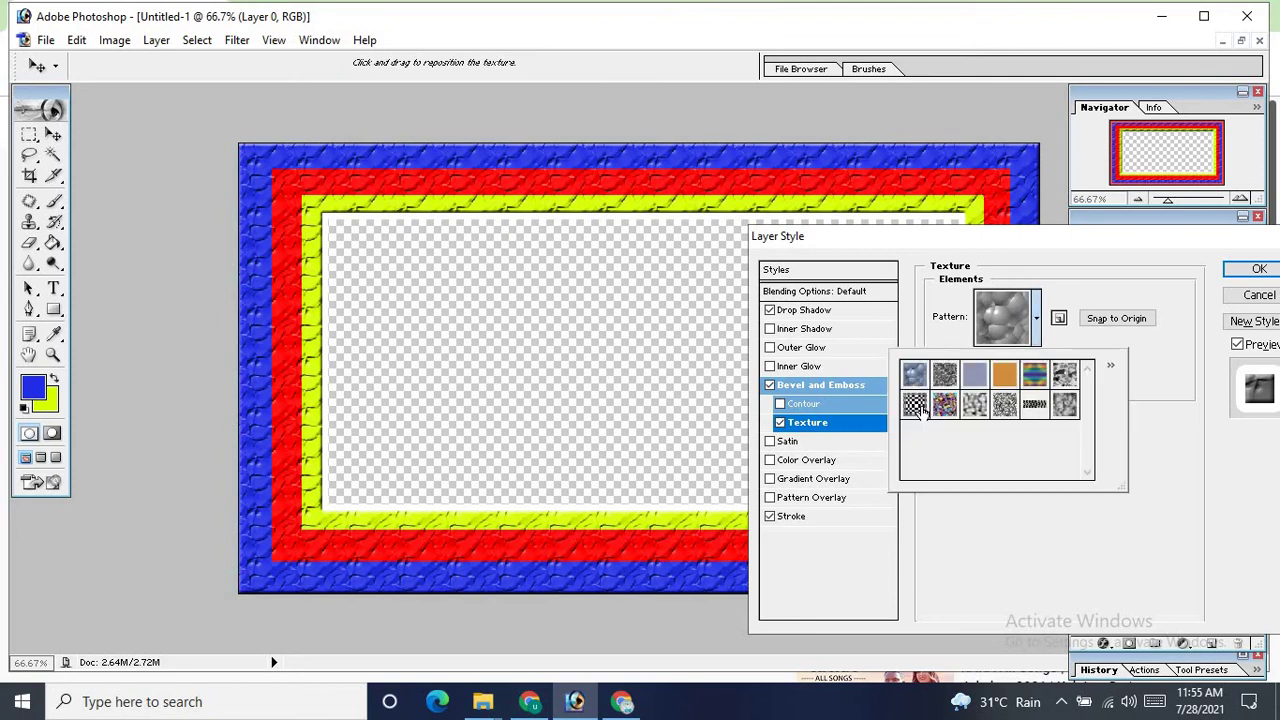
click(920, 408)
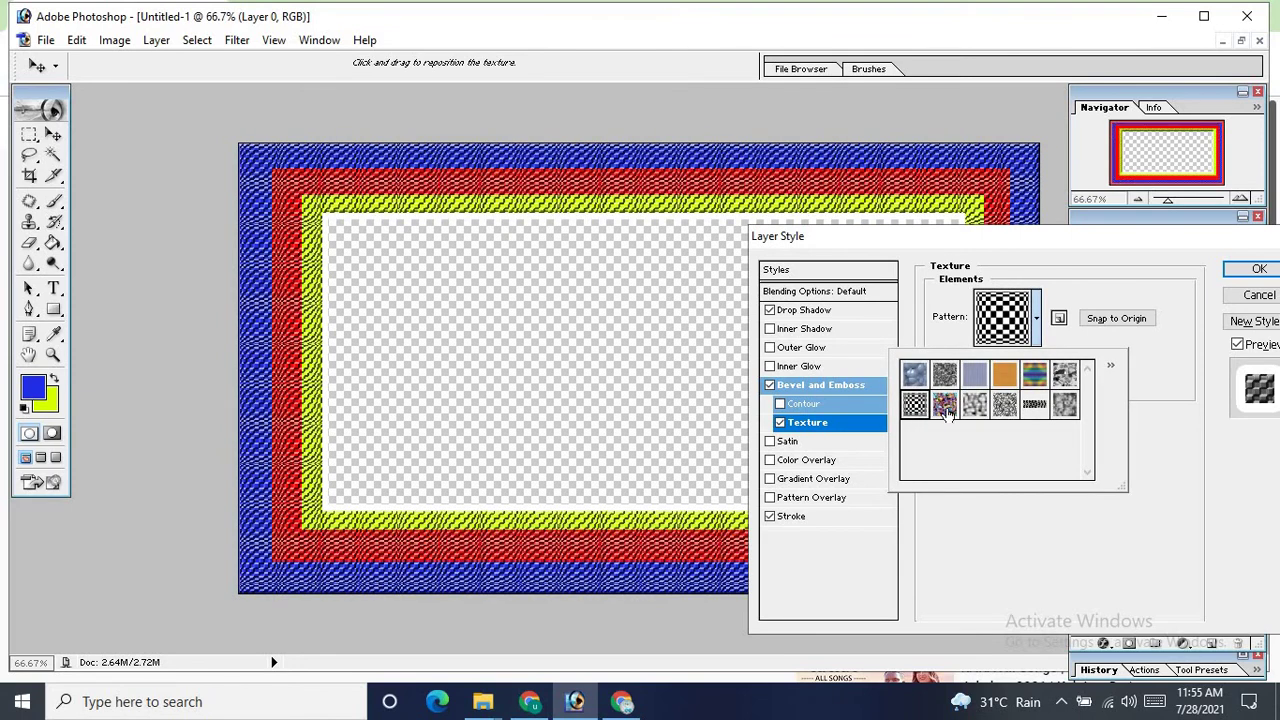
click(950, 412)
click(975, 412)
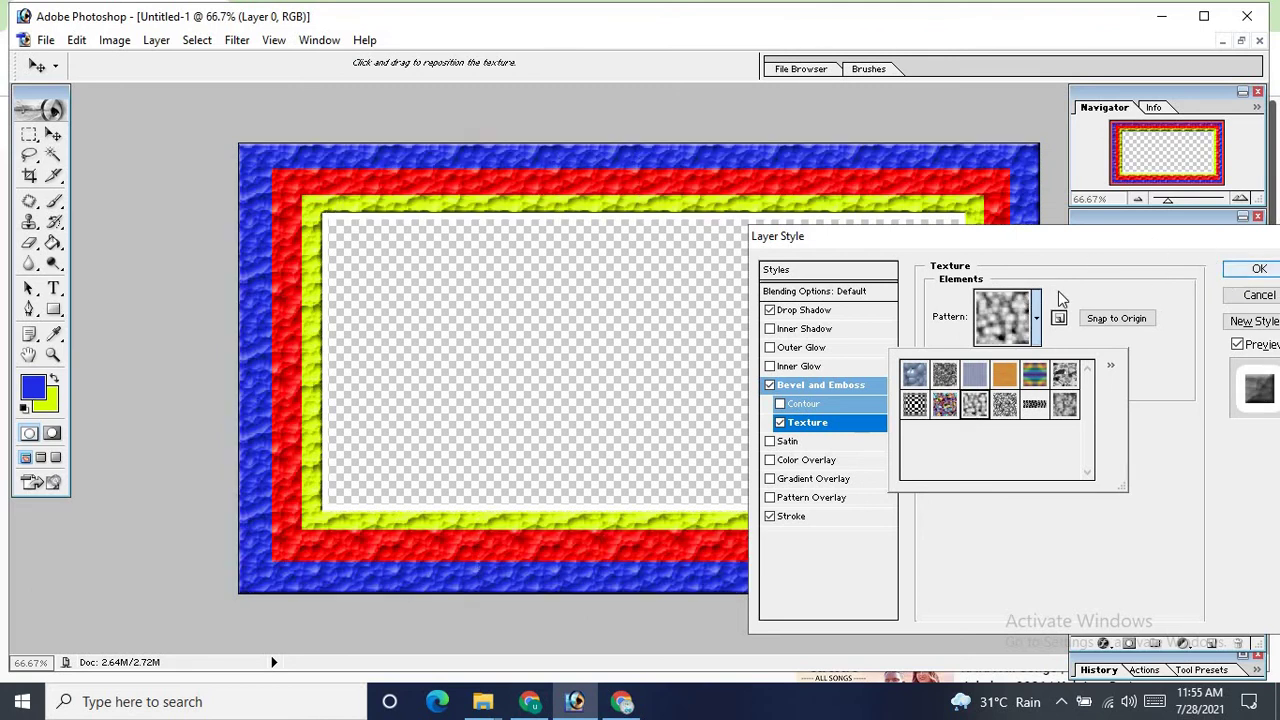
click(1168, 466)
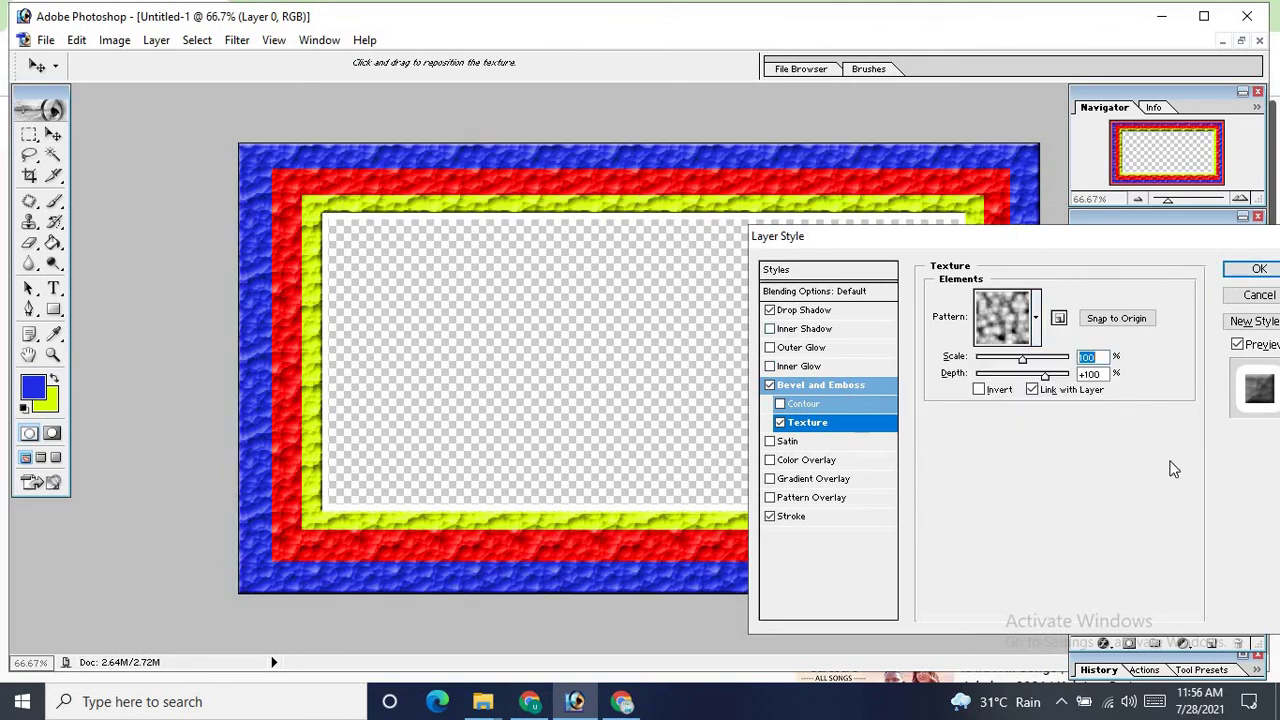
Step: Set the texture scale to 323% and maximize the program window
mouse_move(1022, 362)
mouse_down()
mouse_move(976, 364)
mouse_move(1040, 366)
mouse_up()
key(Return)
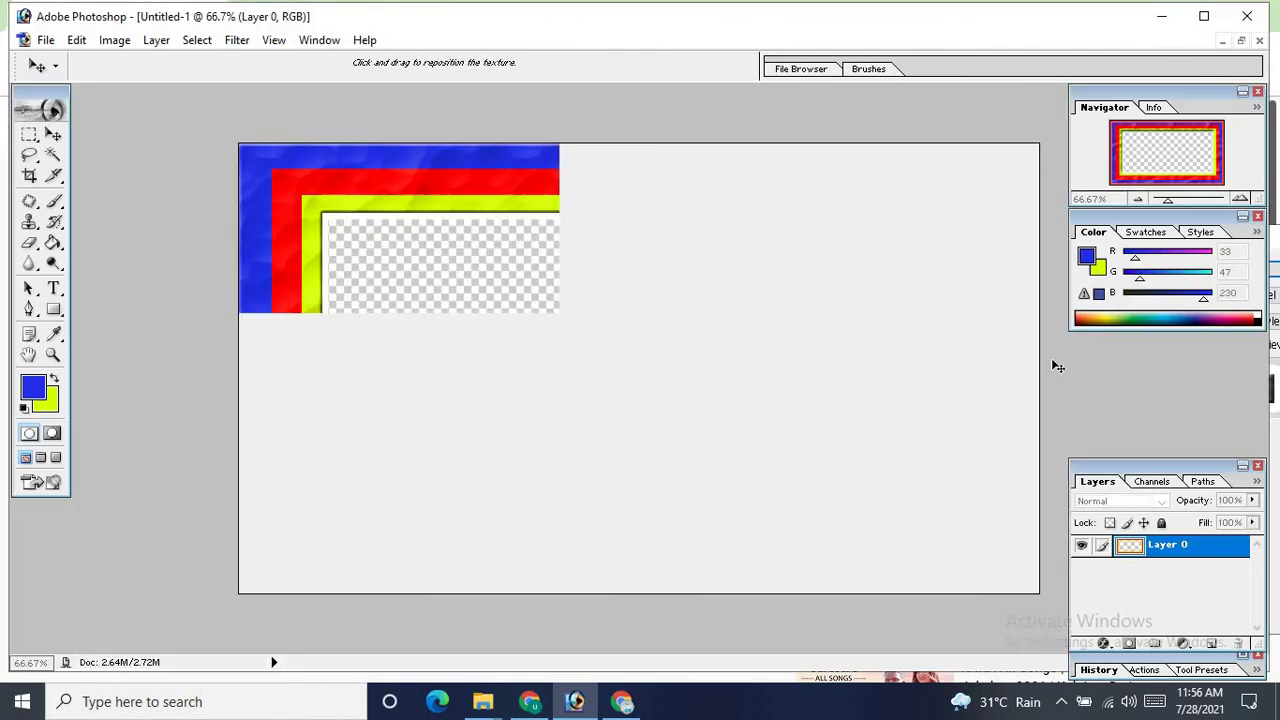
double_click(882, 25)
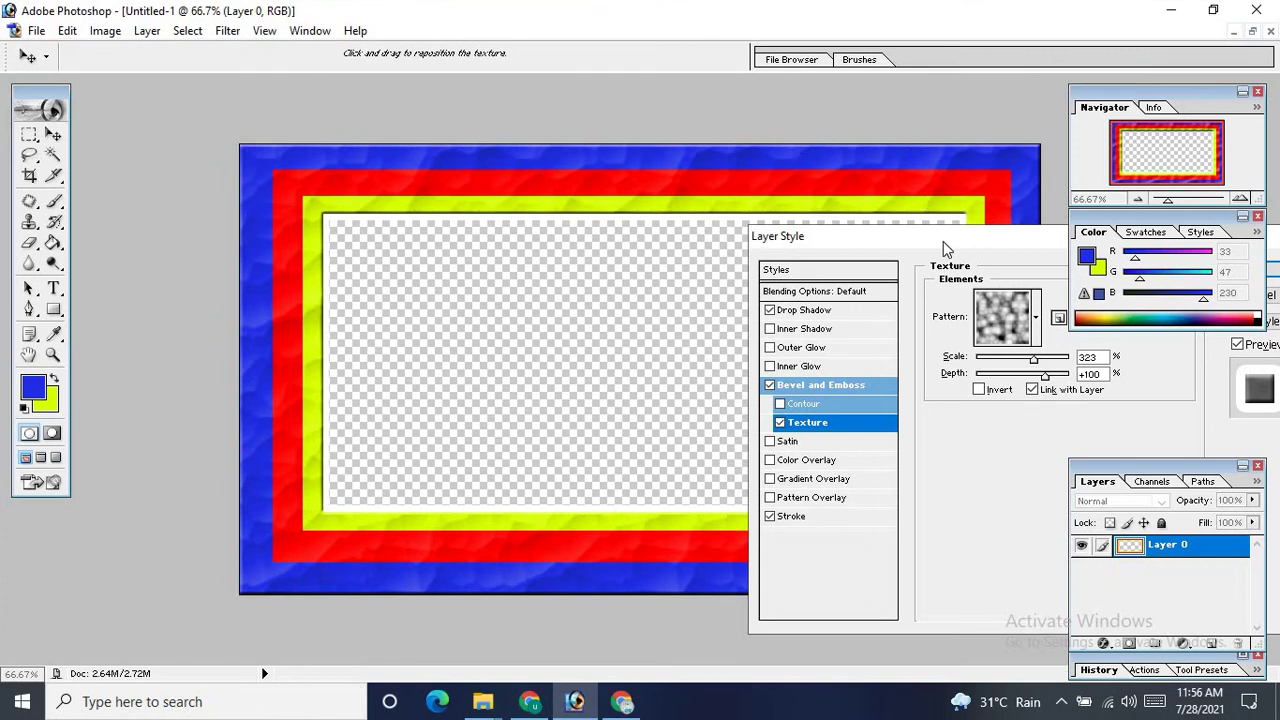
Step: Lower the texture depth to +63% and apply the layer style to Layer 0
mouse_move(1038, 362)
mouse_down()
mouse_move(1012, 380)
mouse_move(1067, 378)
mouse_move(1047, 382)
mouse_up()
key(Return)
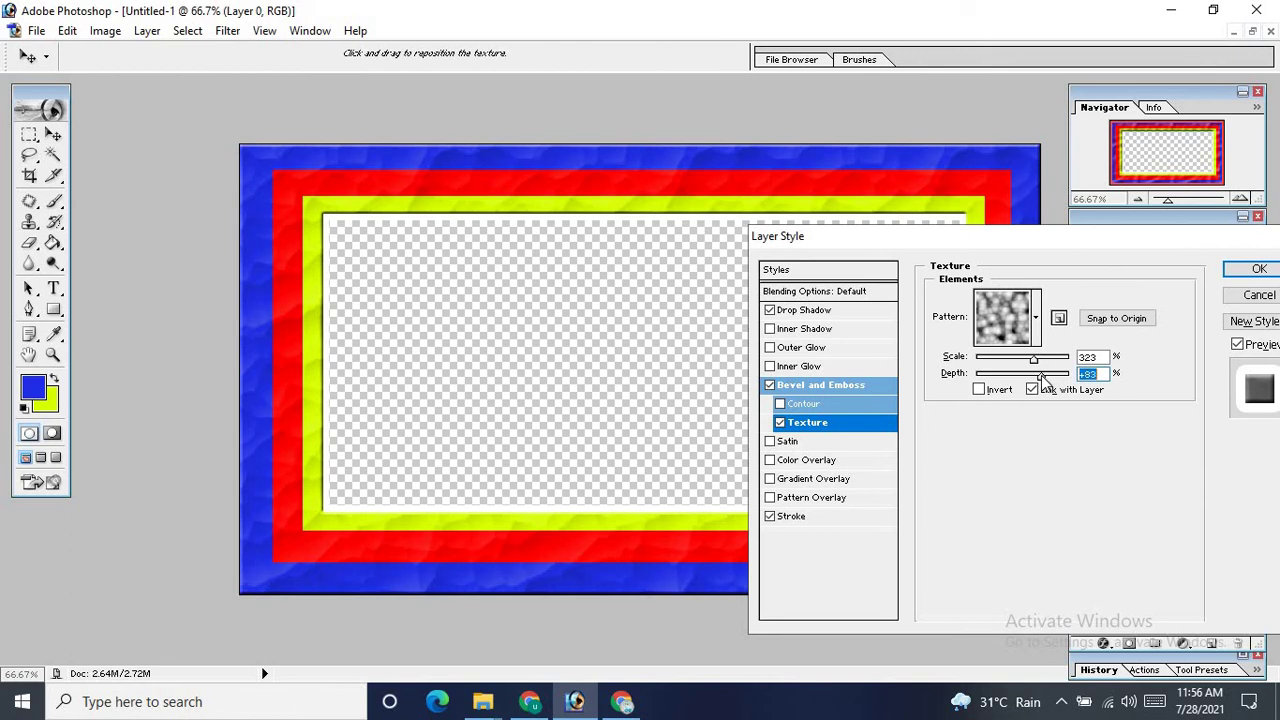
drag(1042, 378, 1038, 376)
drag(1037, 377, 1034, 386)
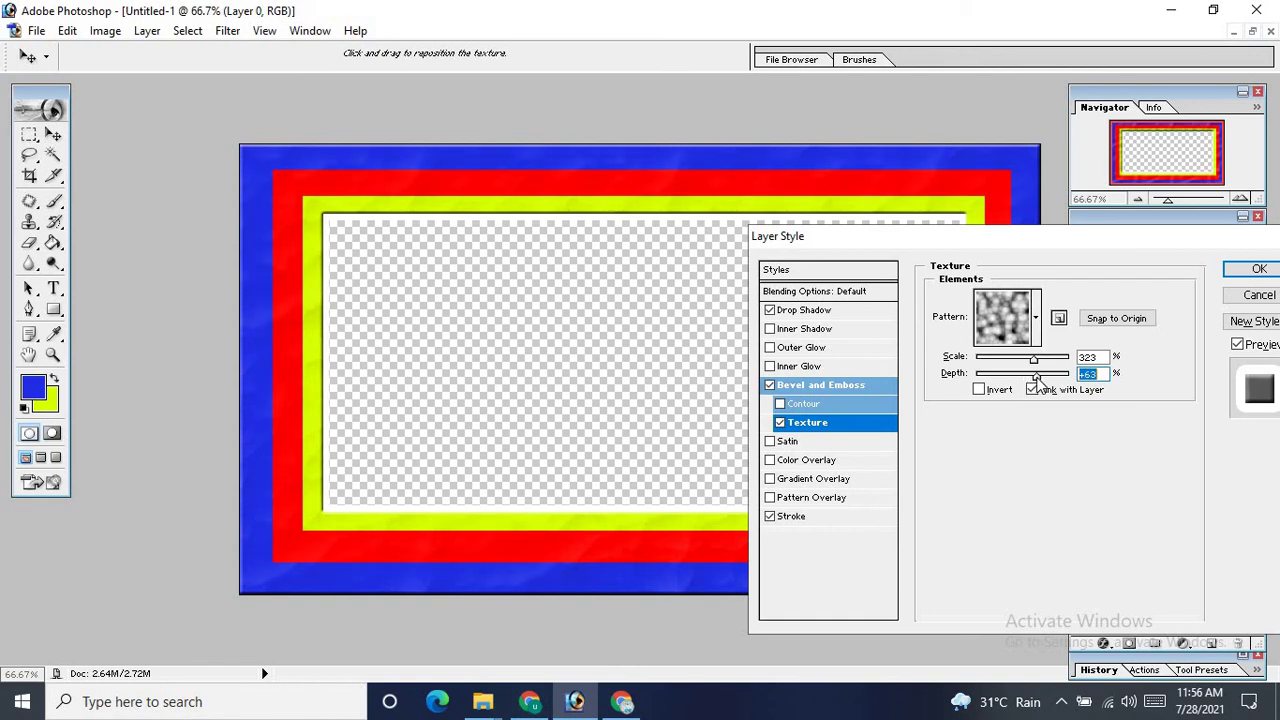
click(1257, 269)
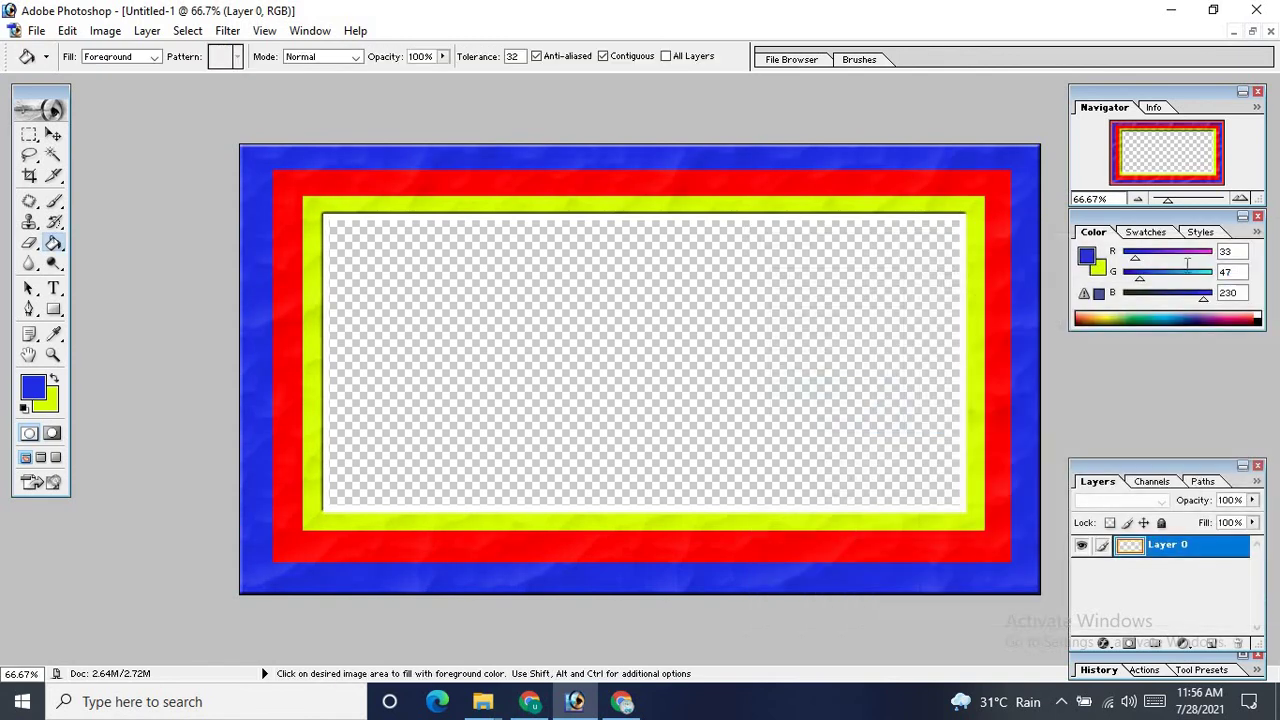